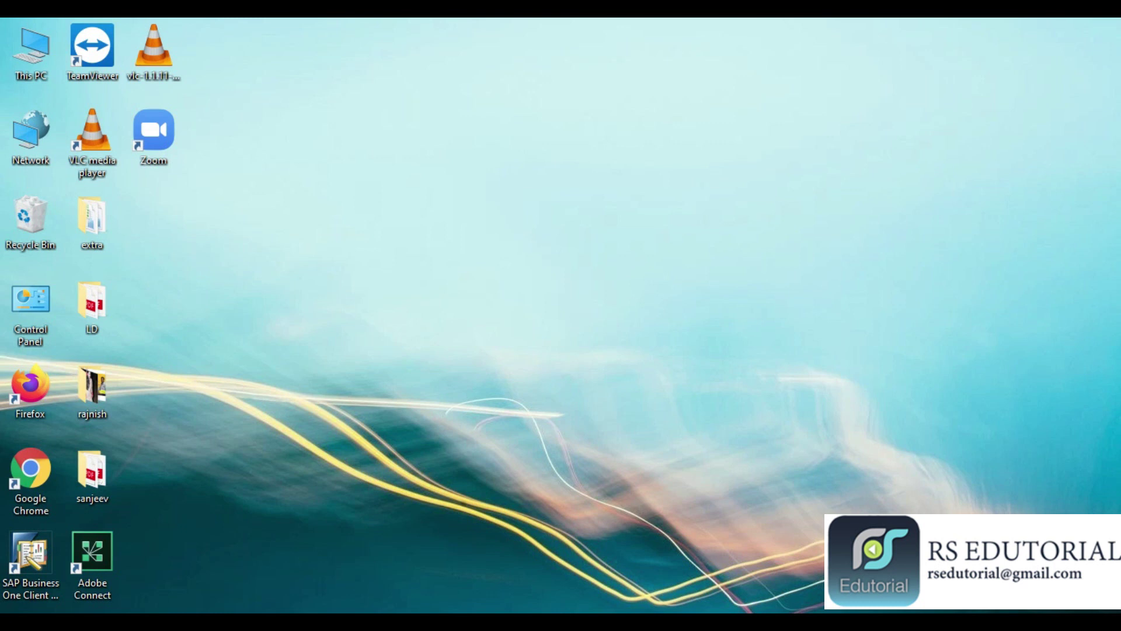
- Open the properties of the Windows (C:) drive from This PC and start Disk Cleanup for it
double_click(26, 60)
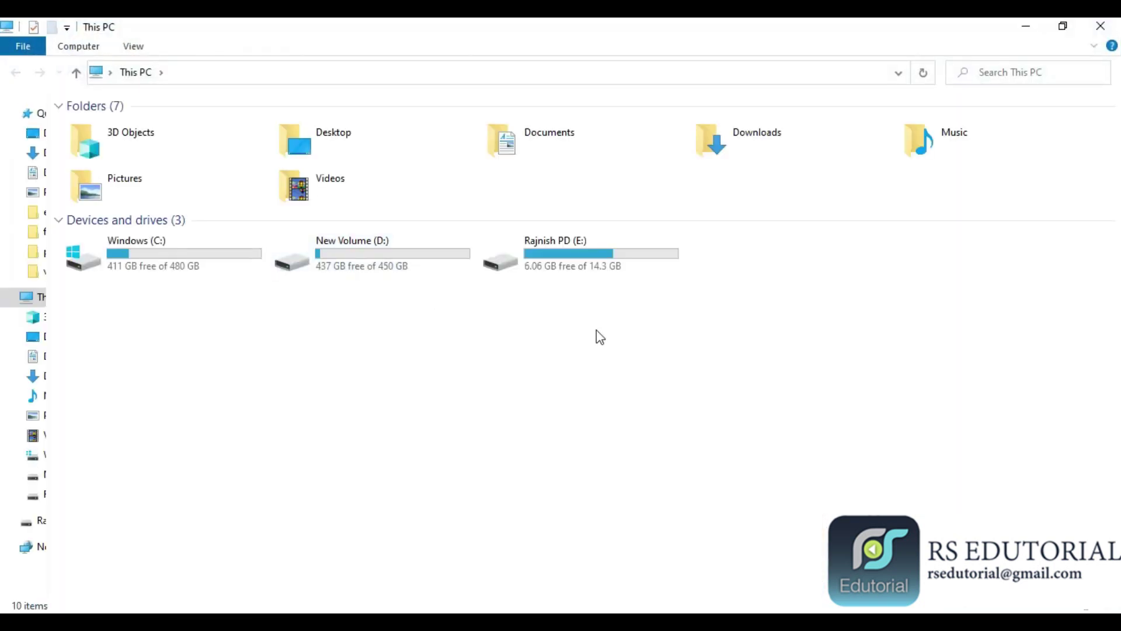
left_click(362, 263)
mouse_move(199, 266)
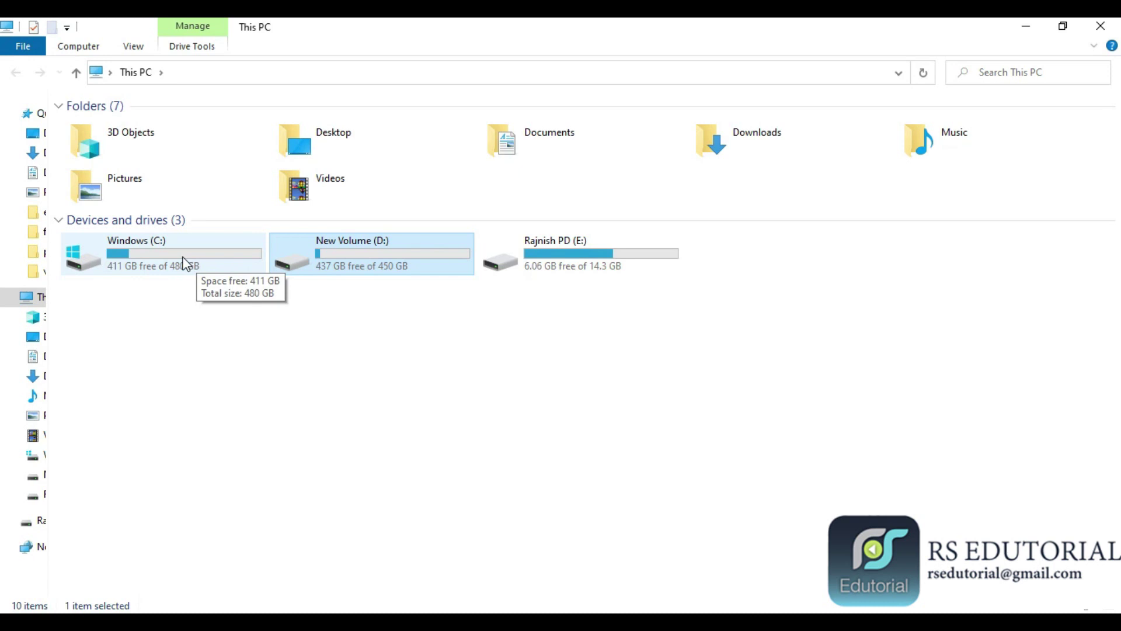
right_click(185, 264)
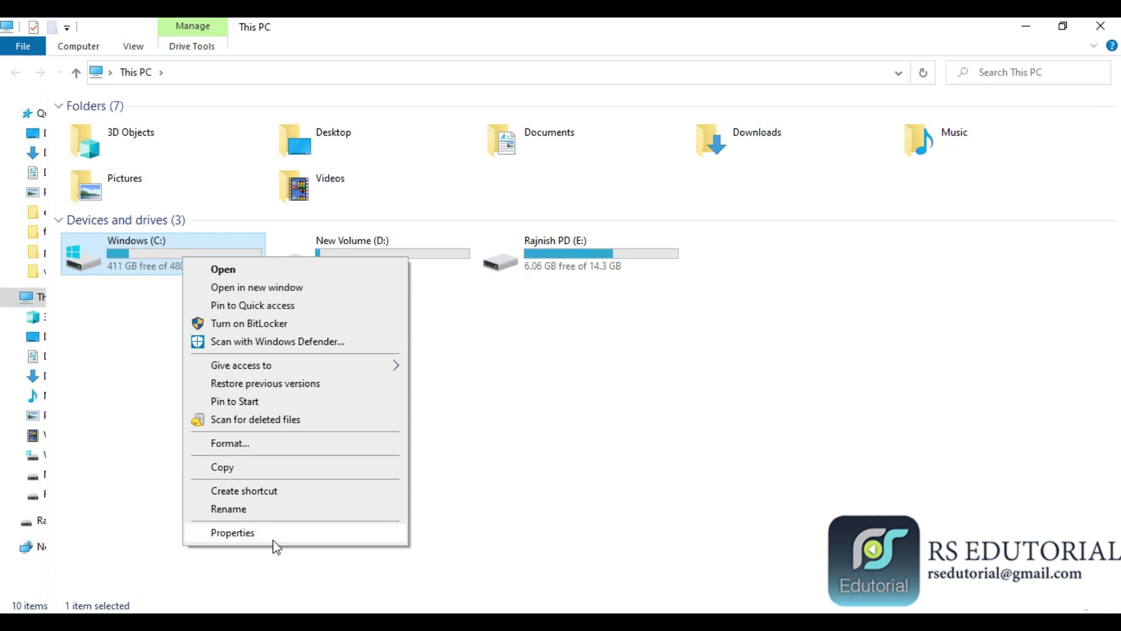
left_click(245, 534)
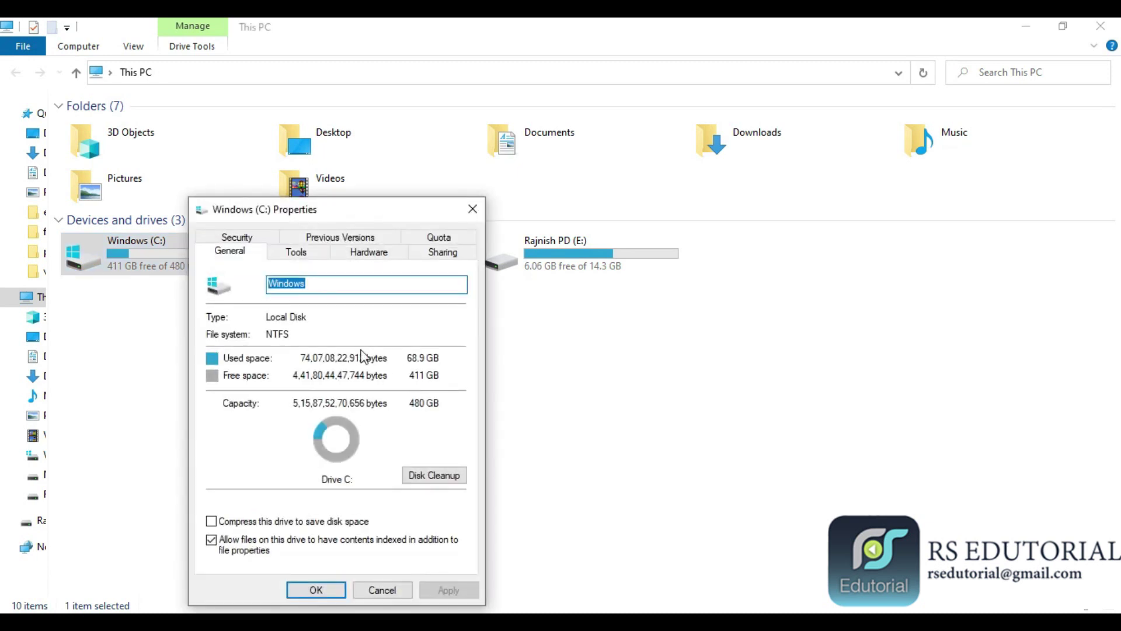
left_click(422, 478)
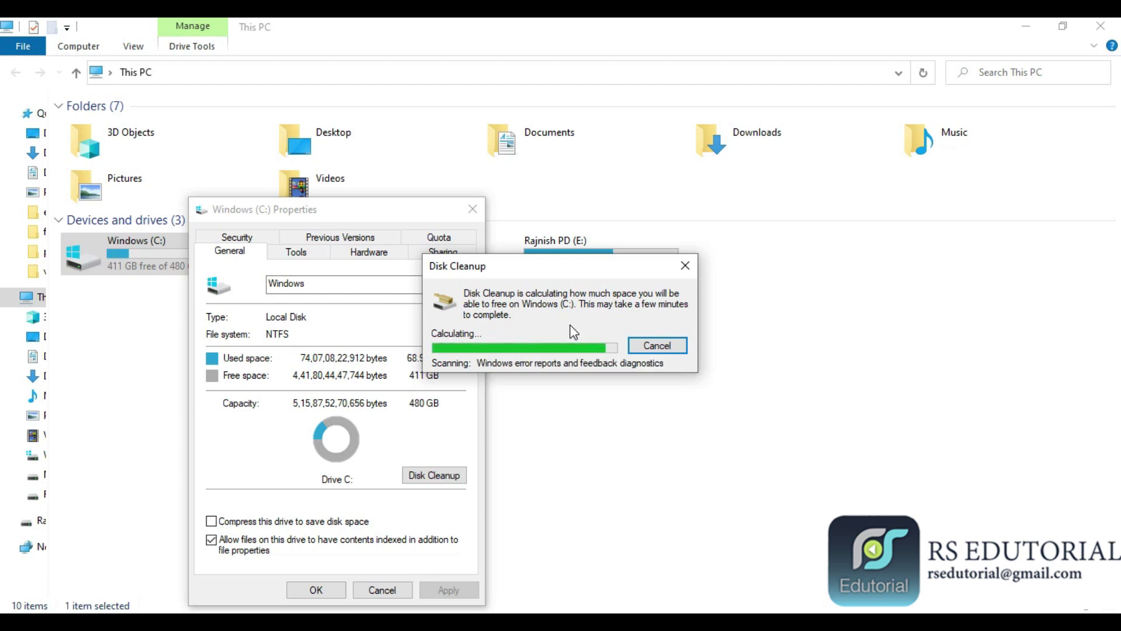
- Include Downloads, Recycle Bin and Temporary files in the C: cleanup, permanently delete all marked files, and close the drive properties
left_click(56, 168)
left_click(55, 182)
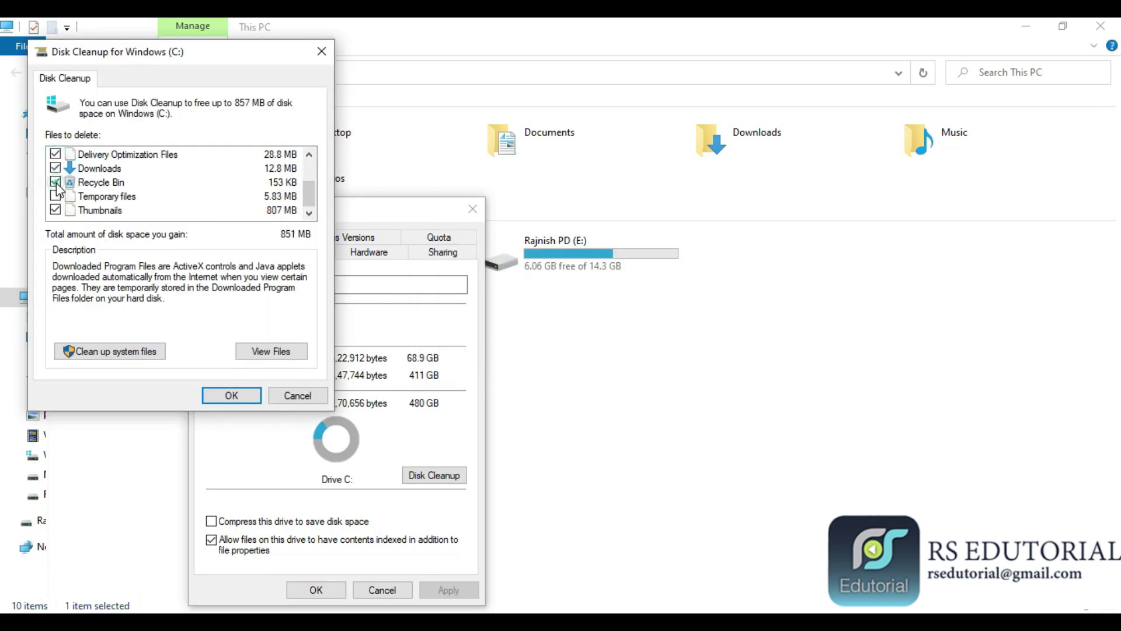
left_click(57, 197)
left_click(313, 186)
left_click_drag(310, 210, 183, 296)
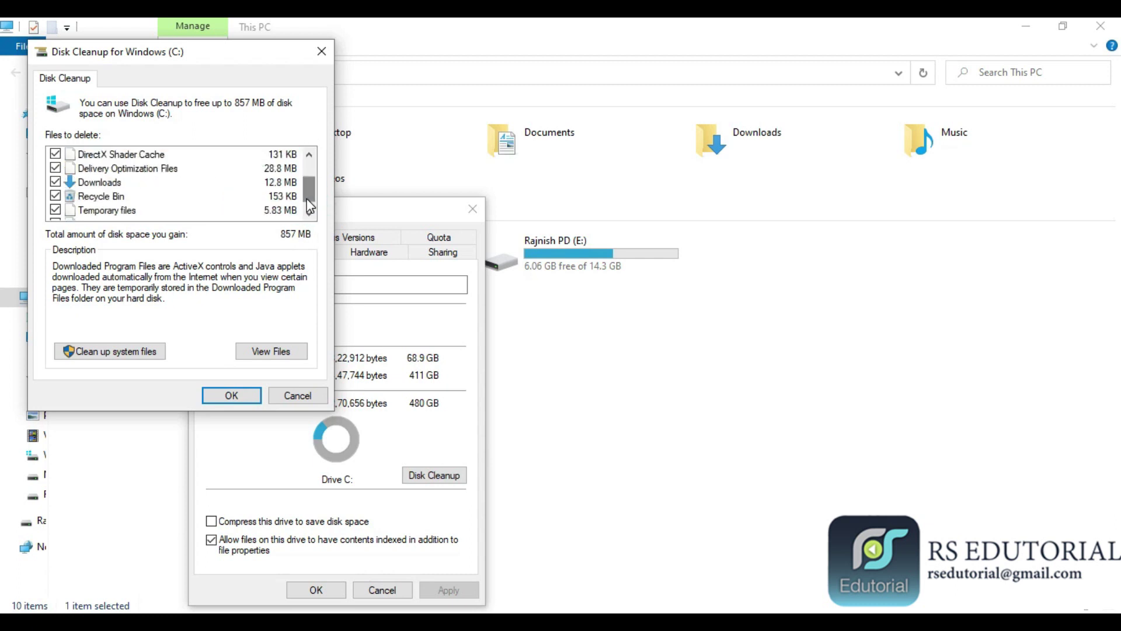
left_click(232, 397)
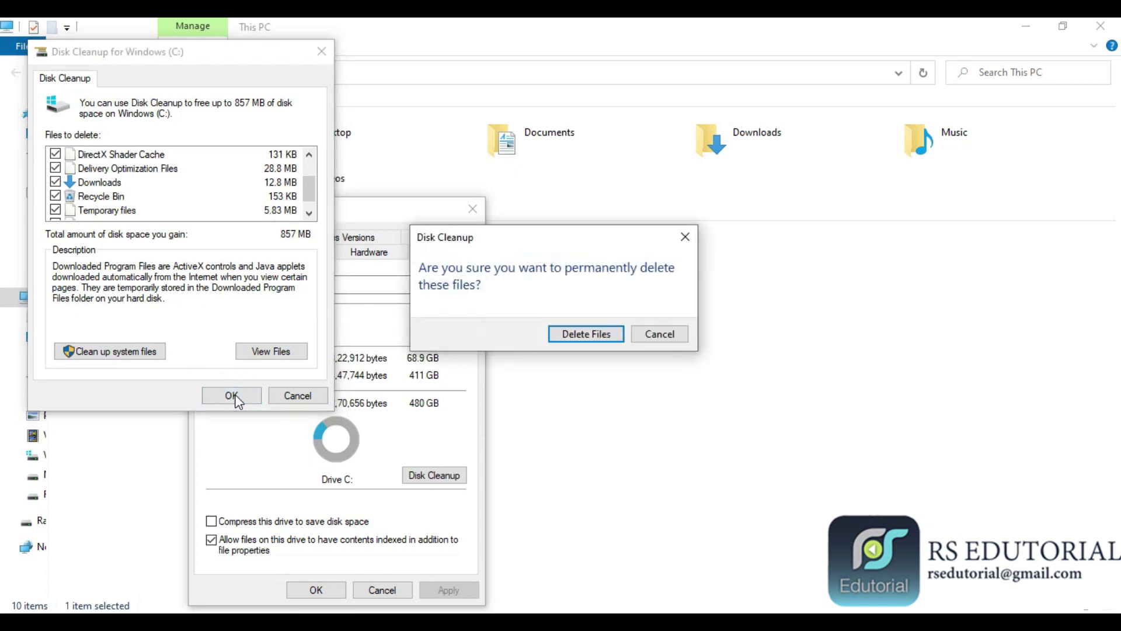
left_click(582, 338)
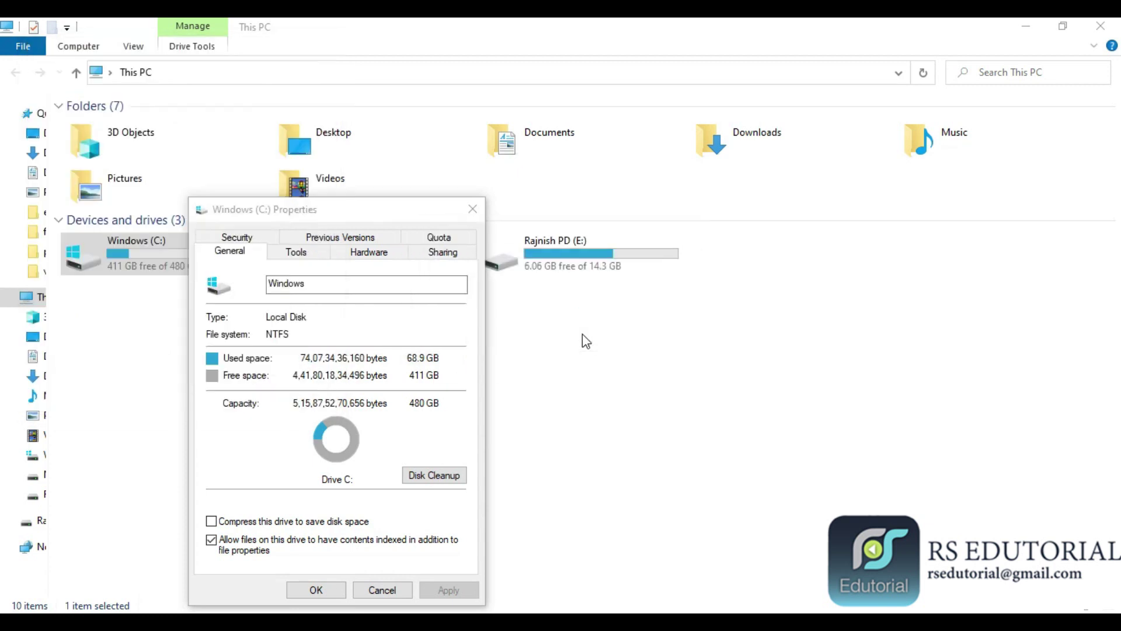
left_click_drag(562, 272, 617, 259)
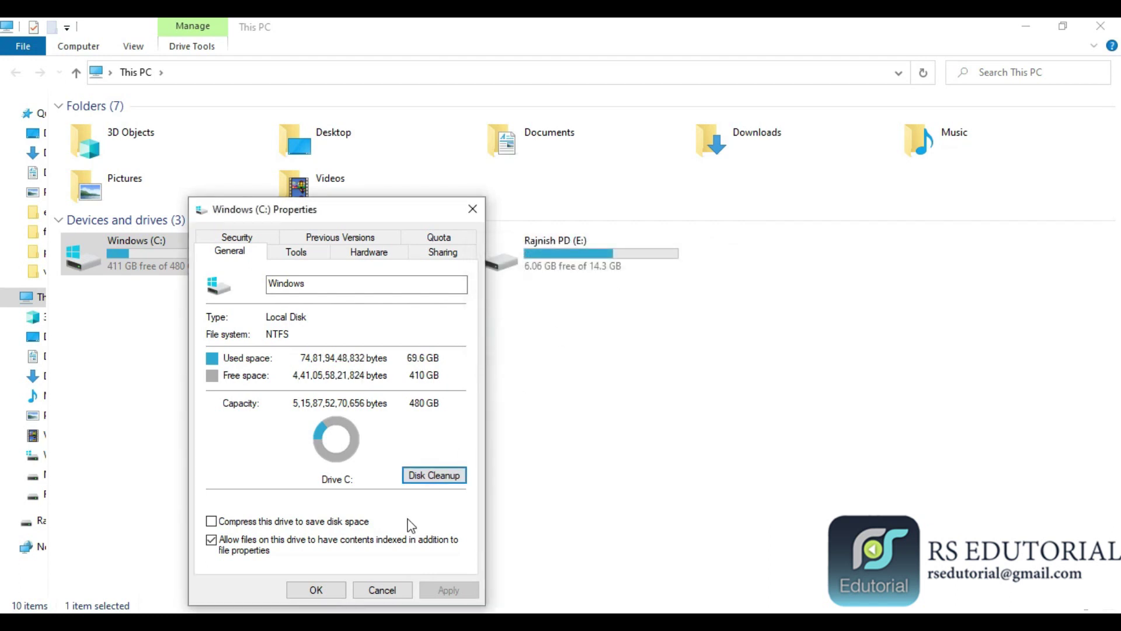
left_click(370, 593)
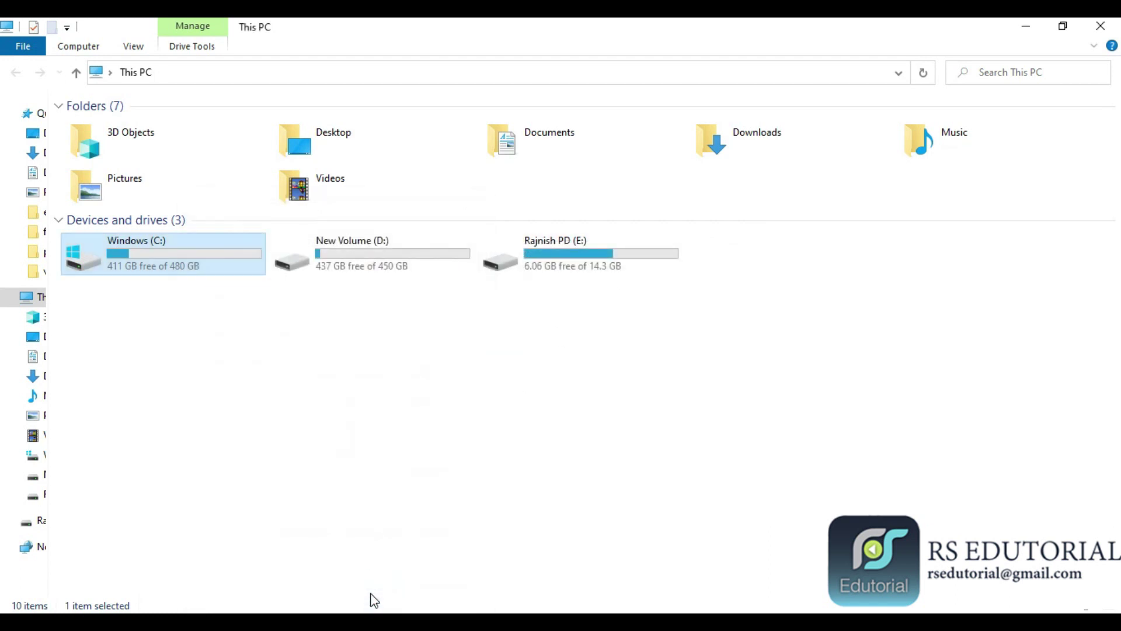
left_click(426, 425)
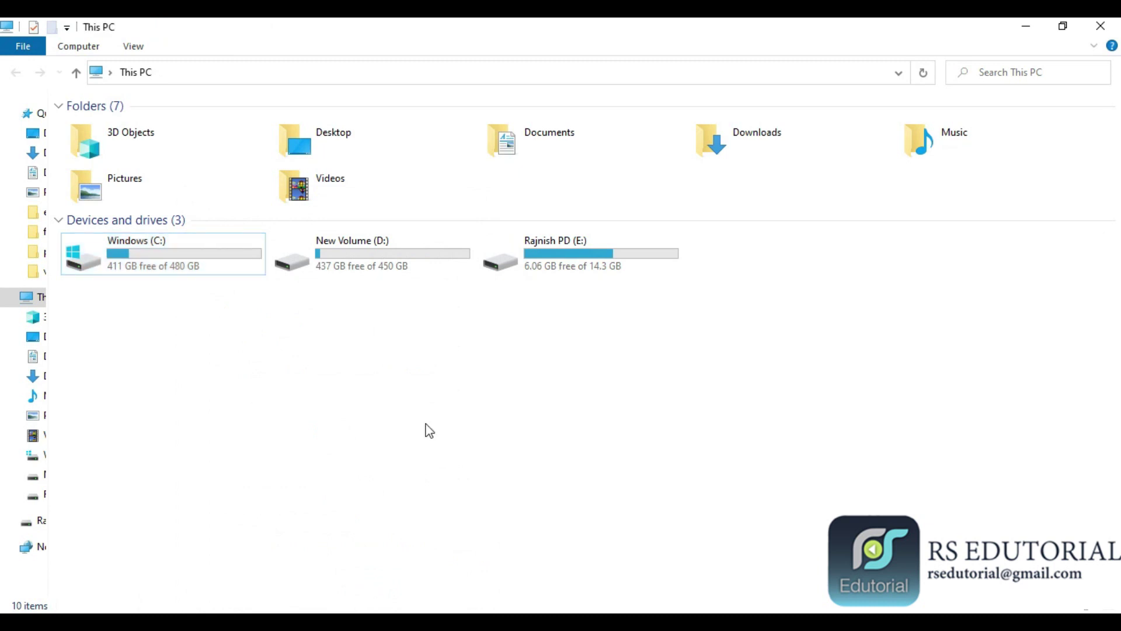
- Open the user's temporary files folder by running %temp%
key("super+r")
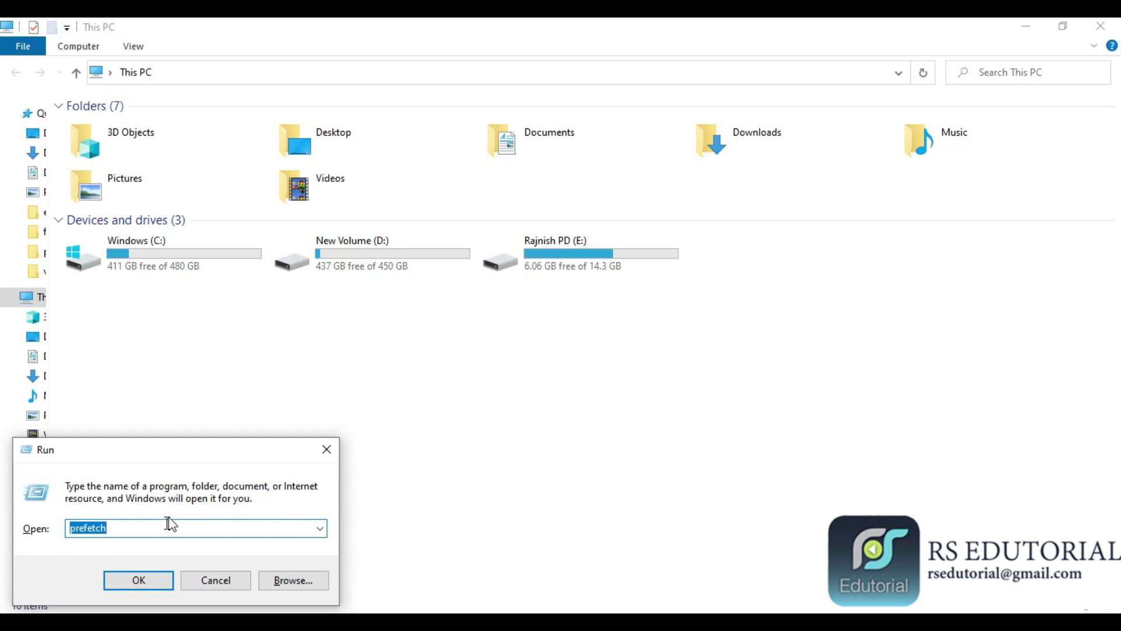
key("BackSpace")
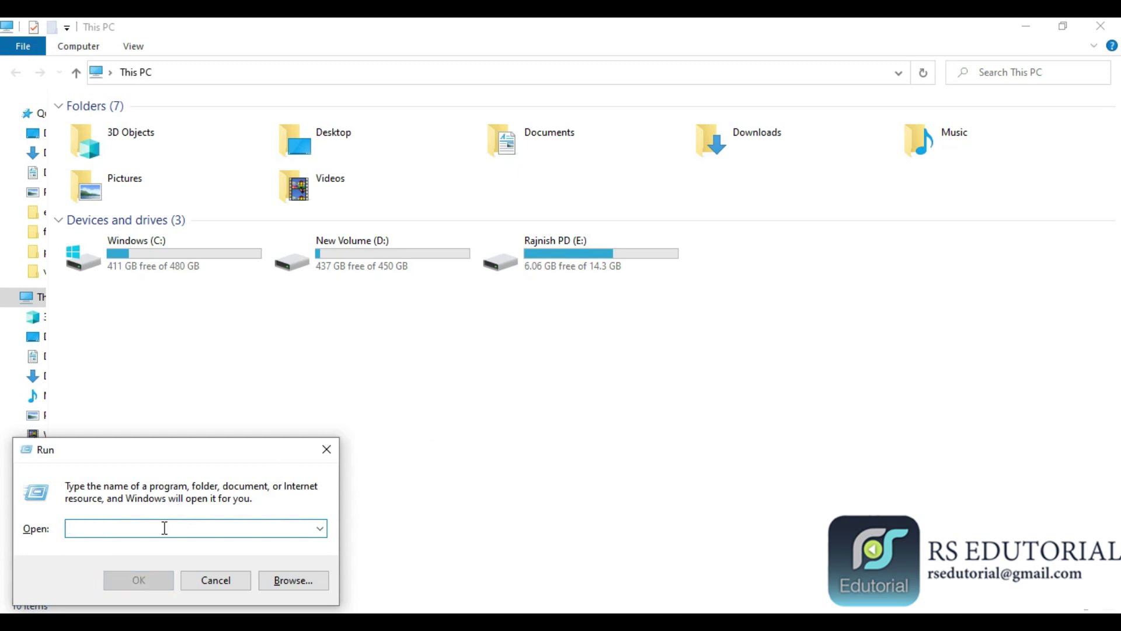
type("%")
key("Down")
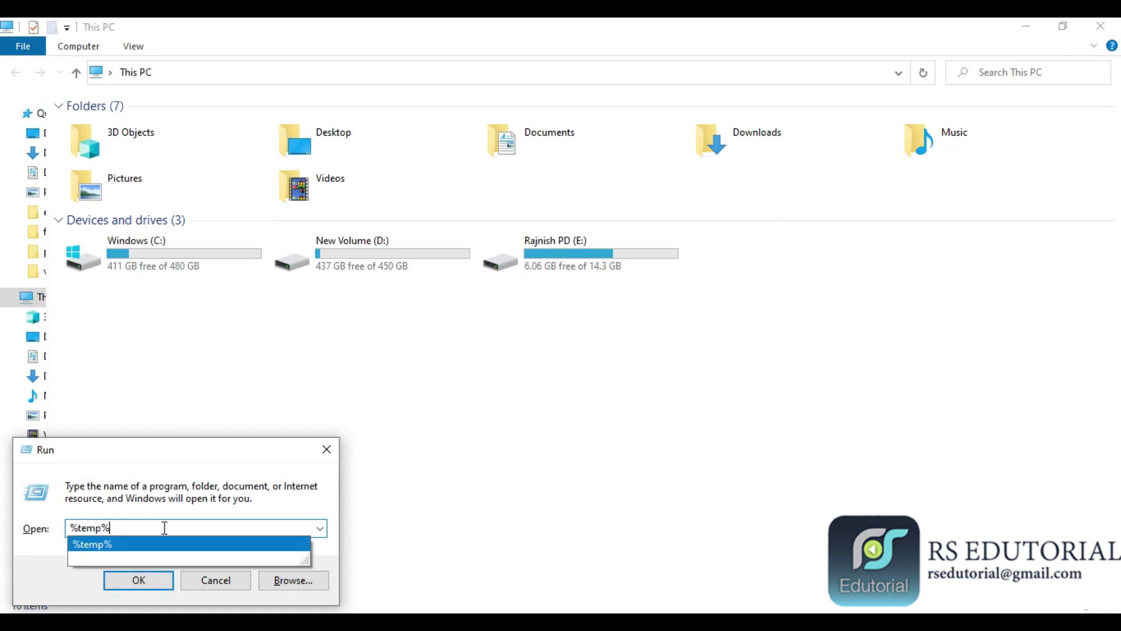
key("Return")
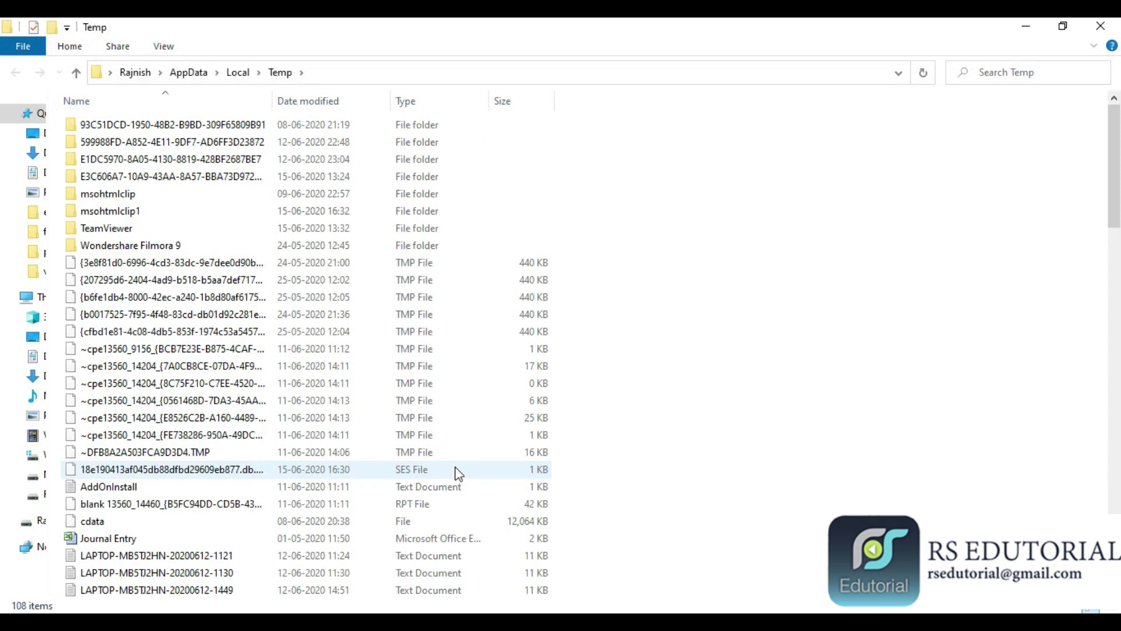
- Permanently delete everything in the Temp folder, granting administrator permission for all current items
key("ctrl+a")
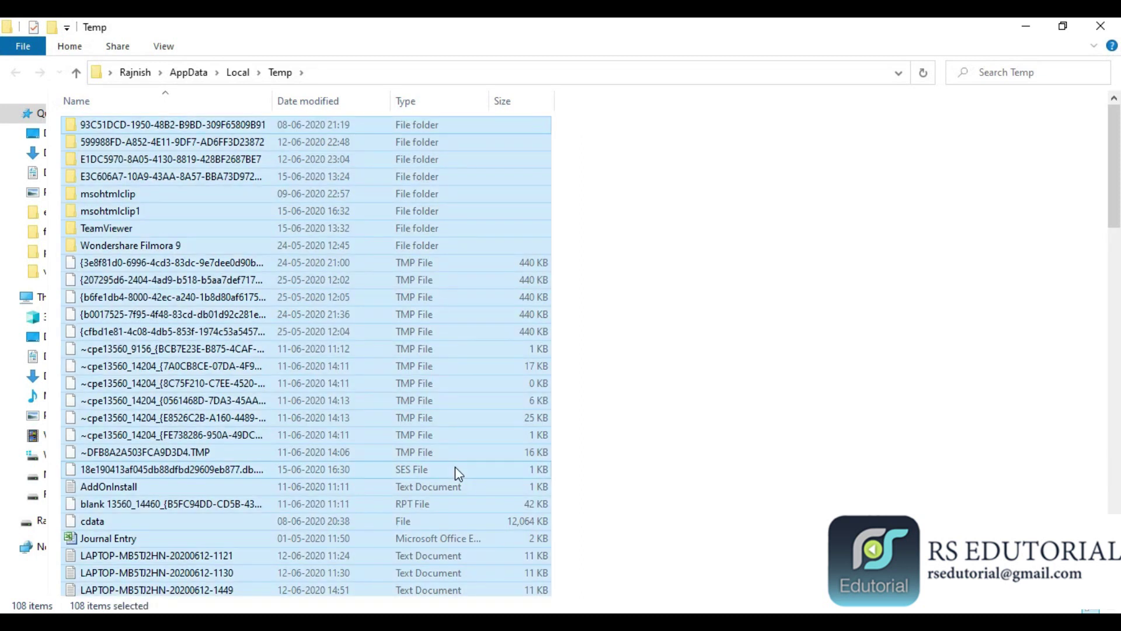
key("shift+Delete")
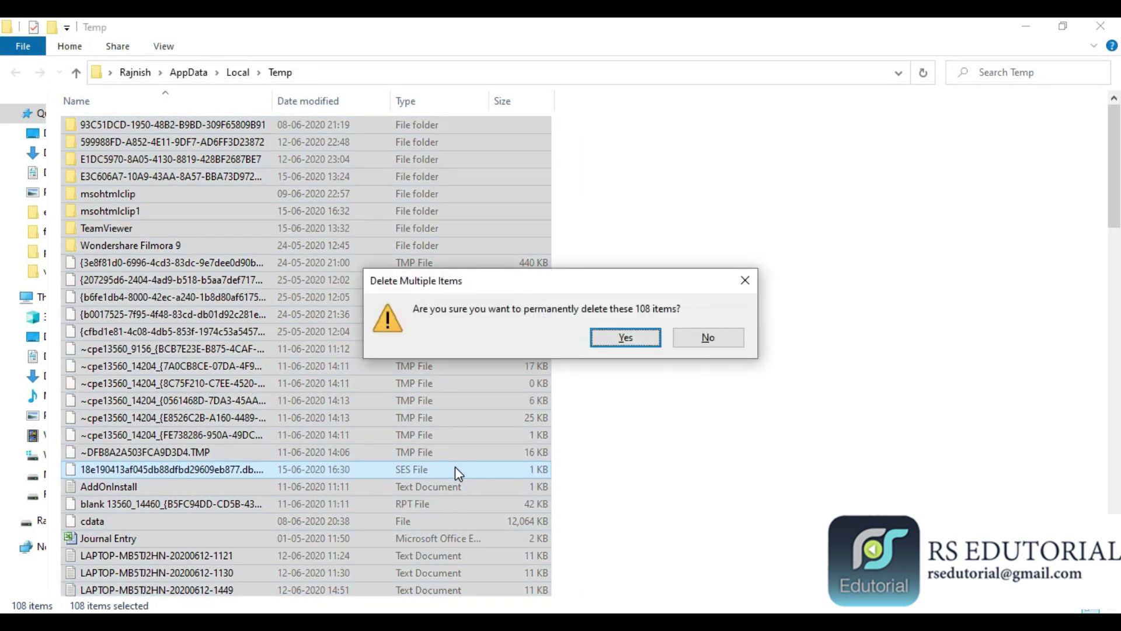
key("Return")
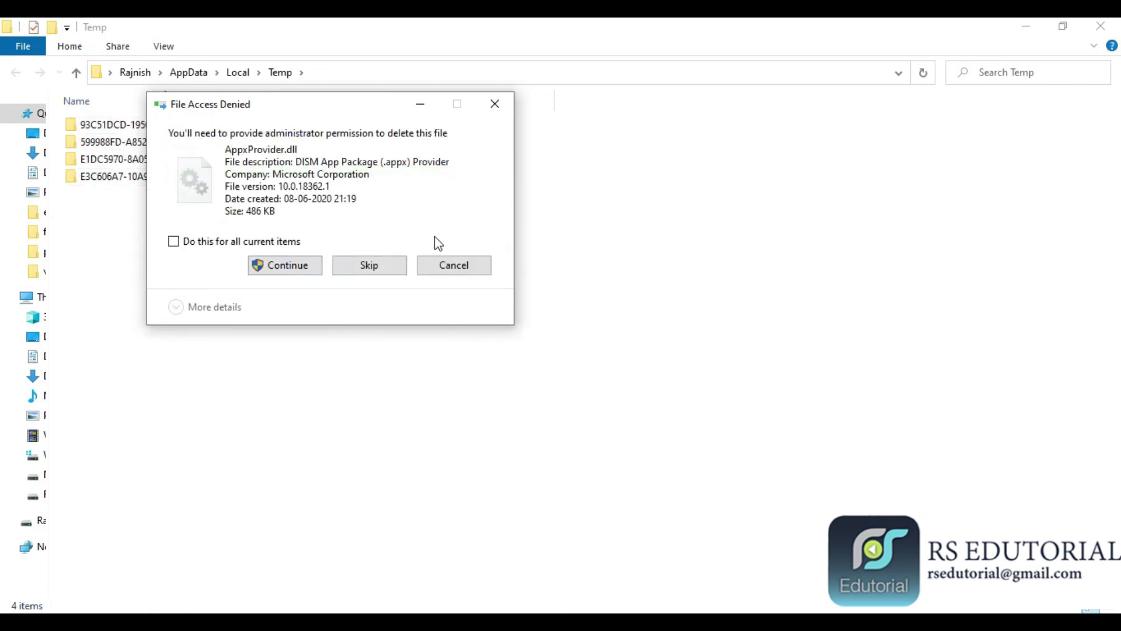
left_click(173, 242)
left_click(279, 264)
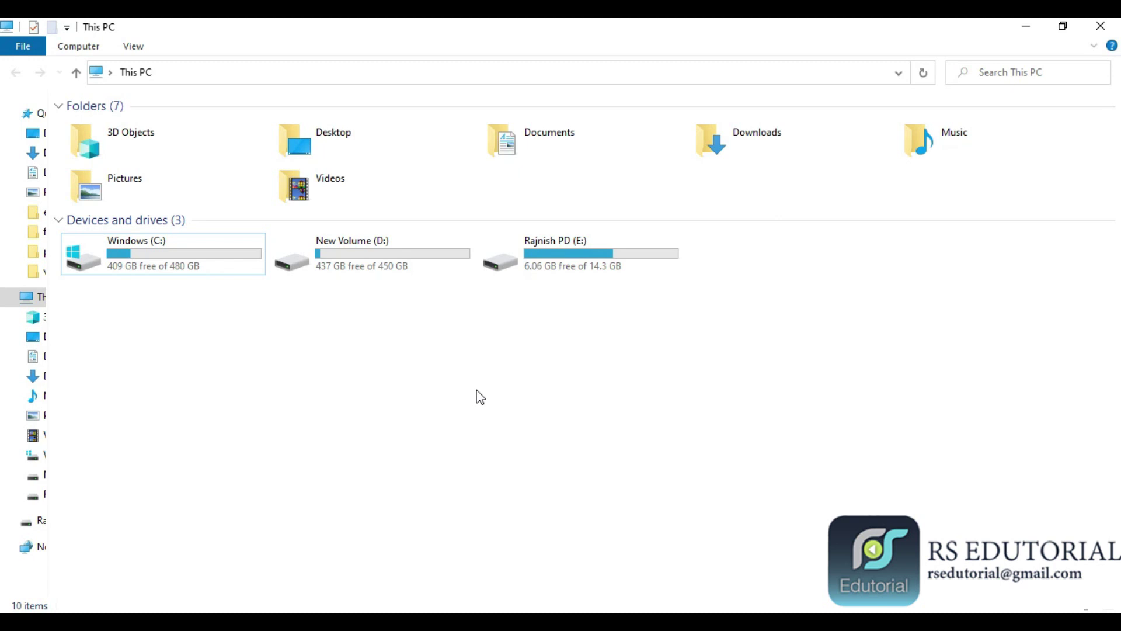
- Open the Recent folder by running recent, and select all the shortcuts in it
left_click(480, 397)
key("super+r")
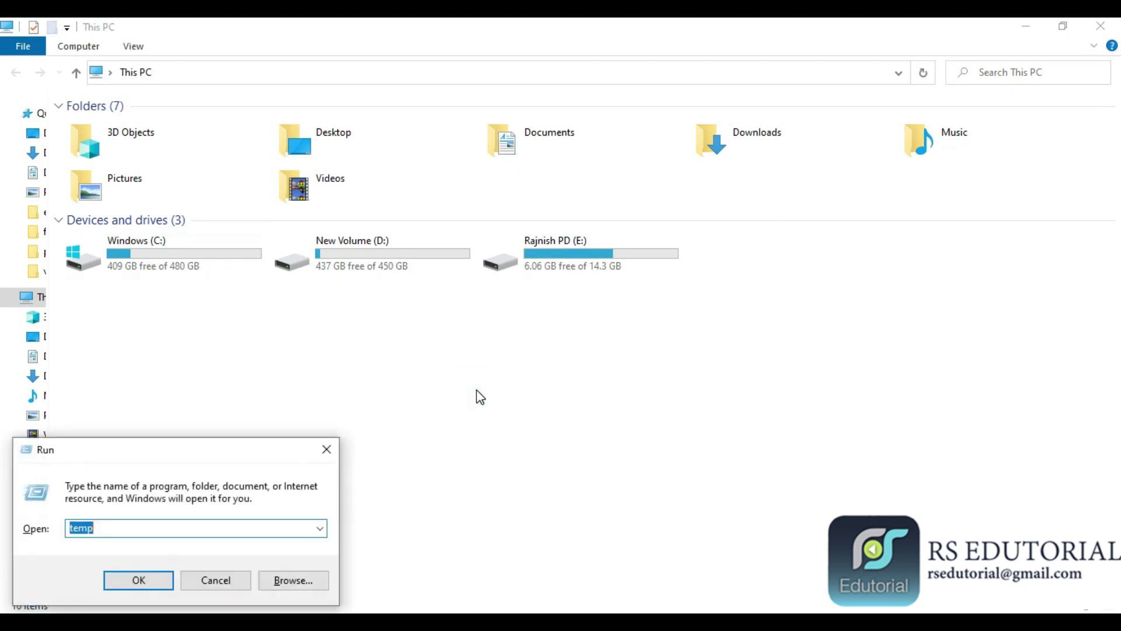
type("rece")
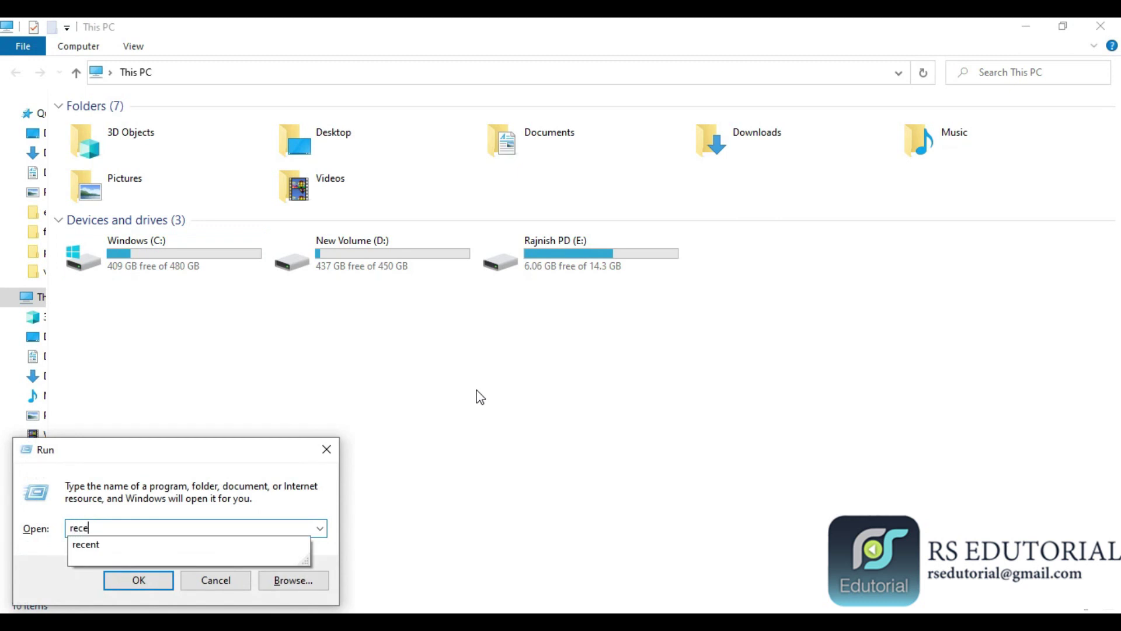
key("Down")
key("Return")
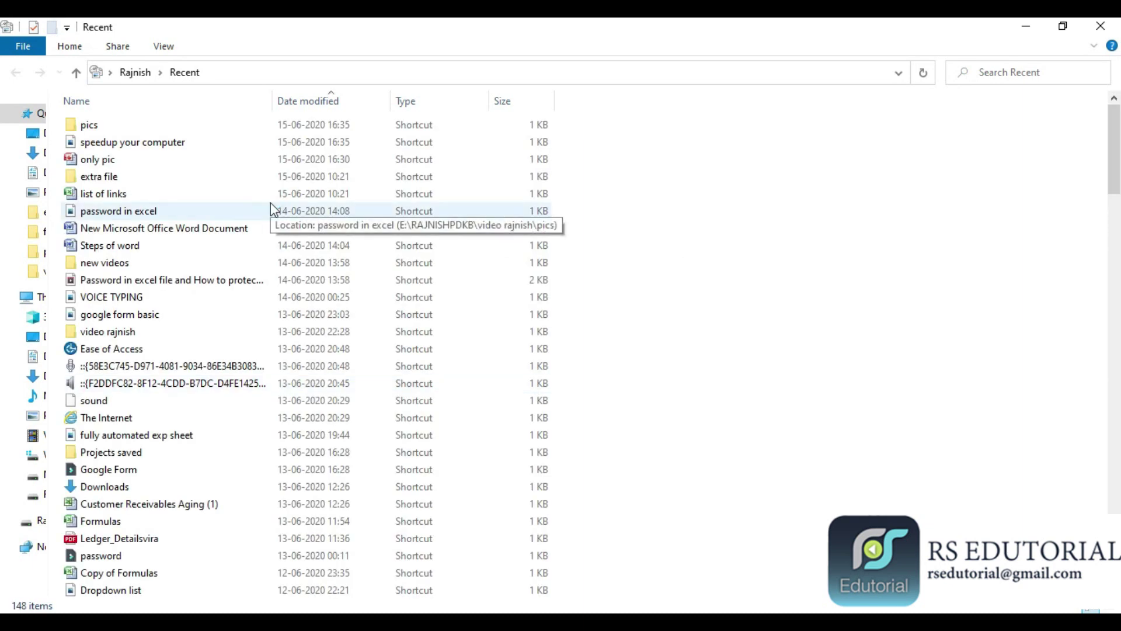
key("ctrl+a")
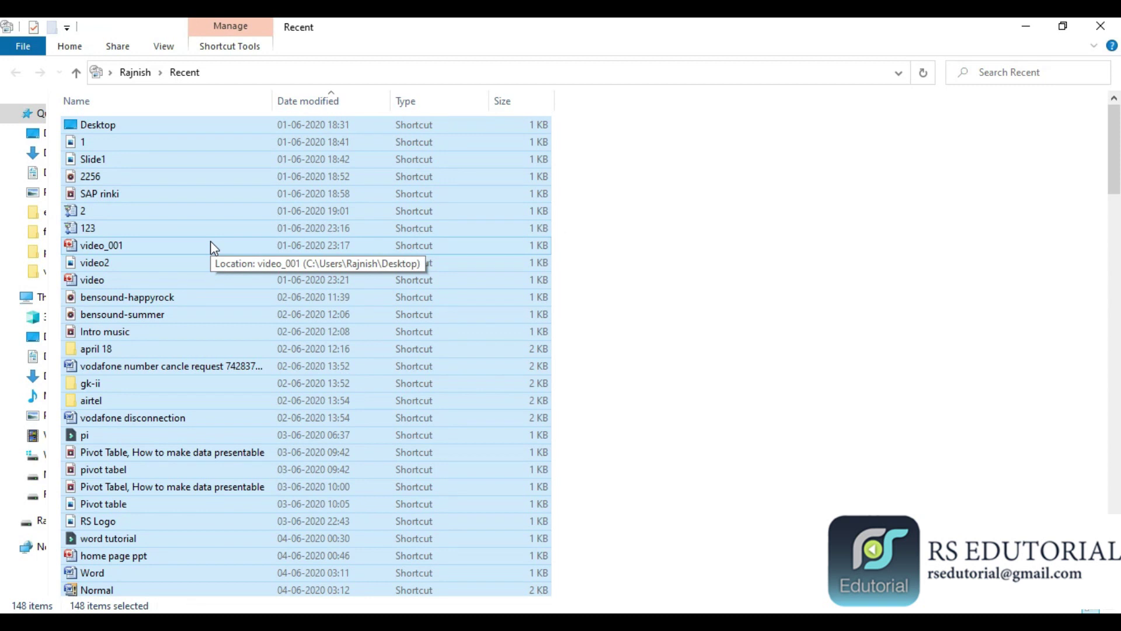
right_click(255, 226)
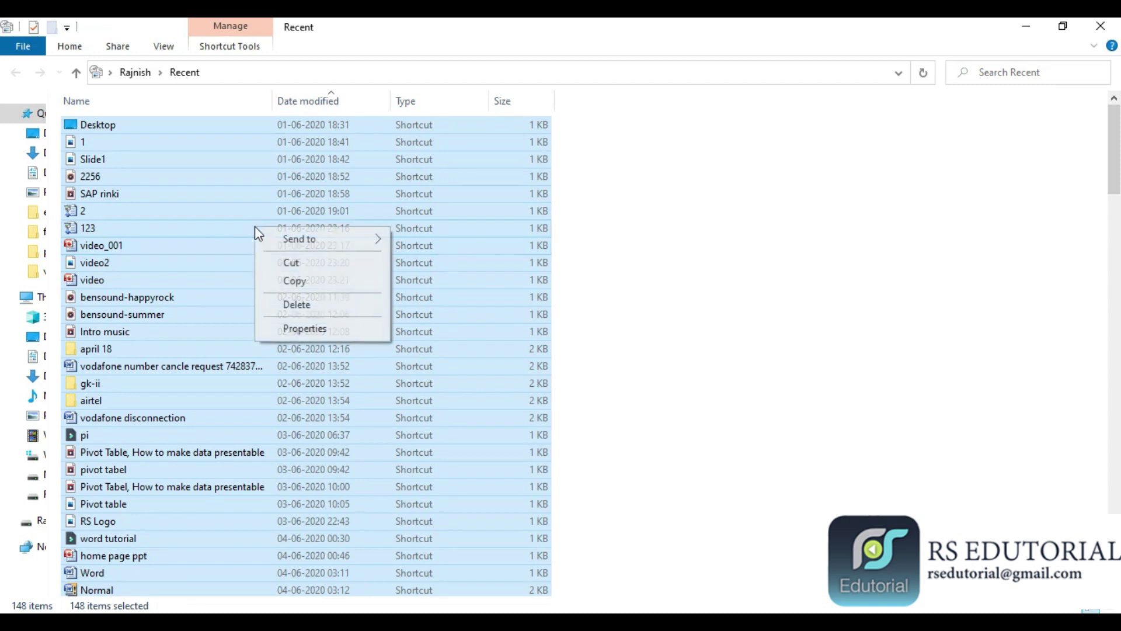
left_click(460, 269)
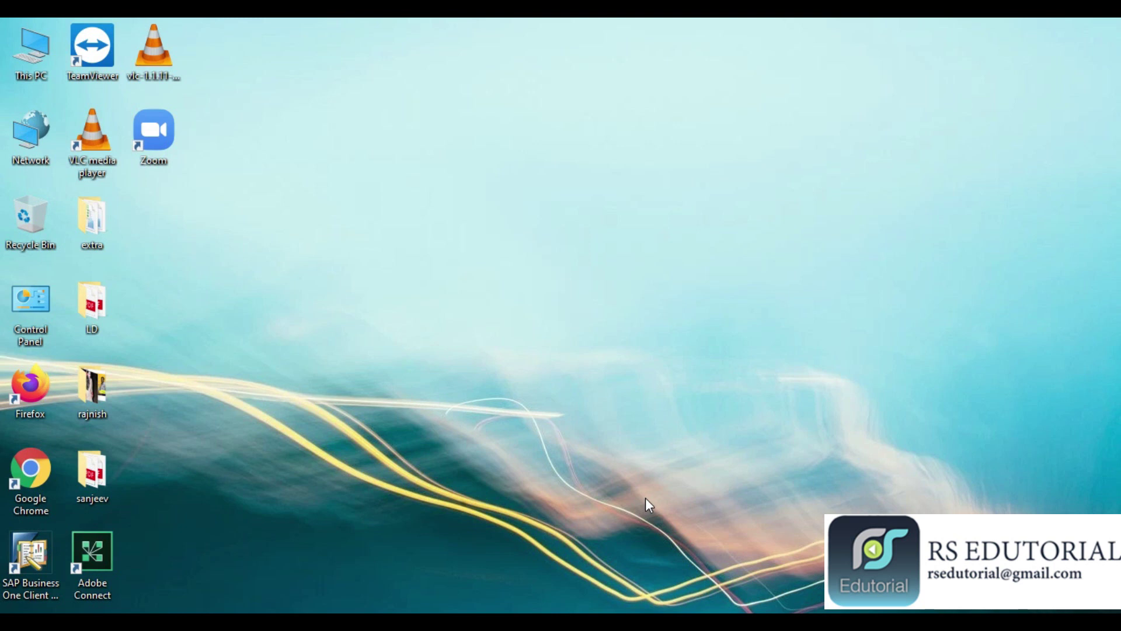
- Open Optimize Drives from the disk tools in the Windows (C:) drive's properties
double_click(30, 46)
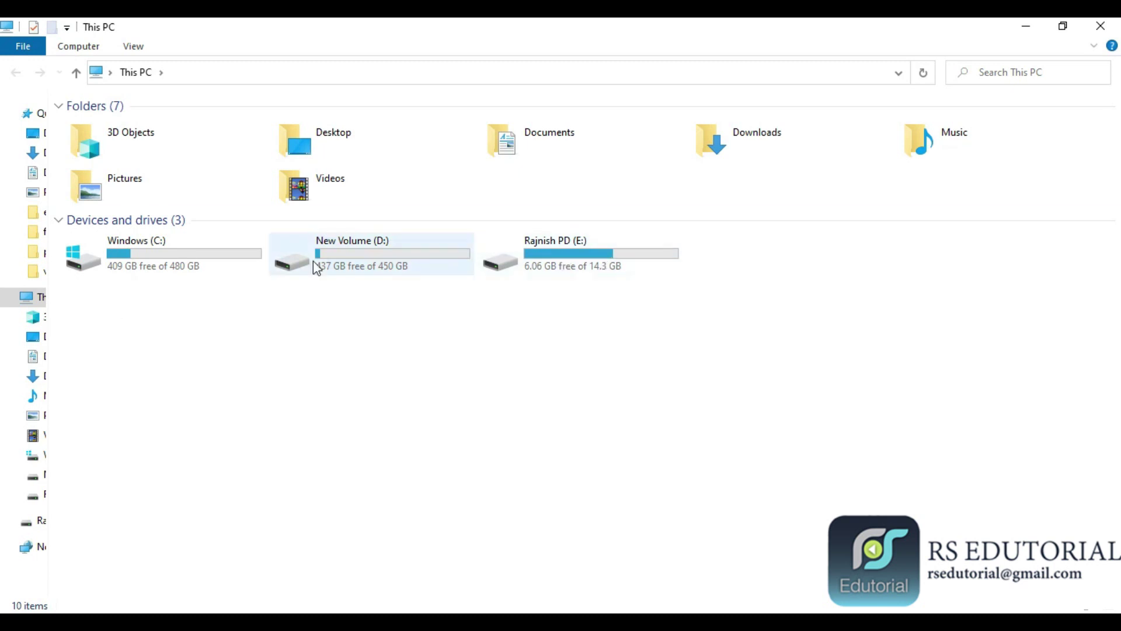
left_click(214, 263)
right_click(214, 264)
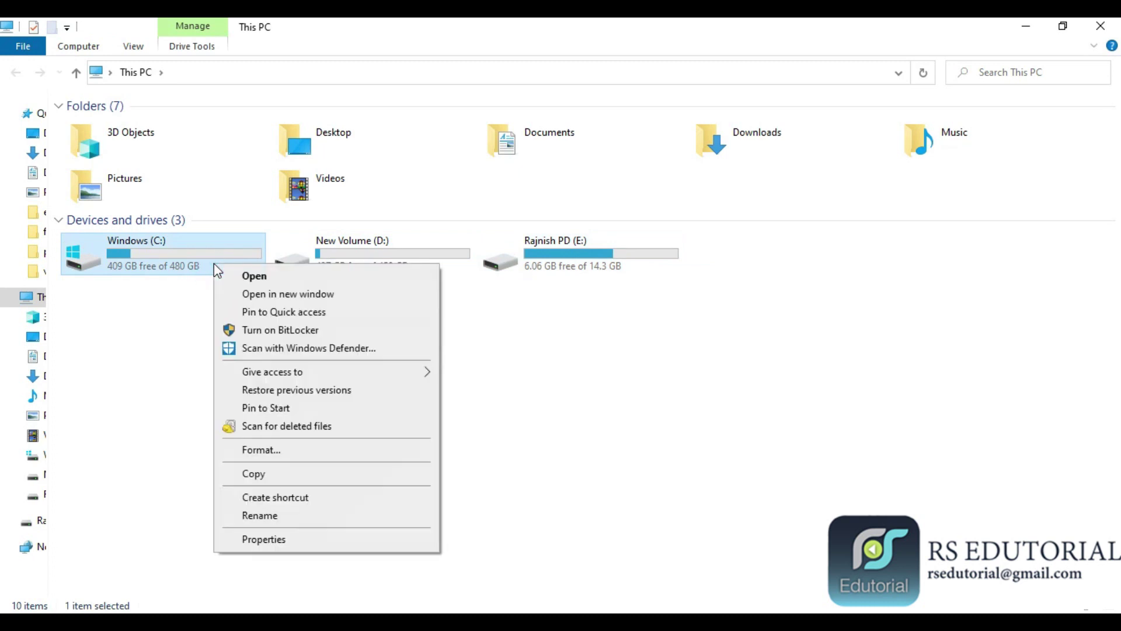
left_click(286, 538)
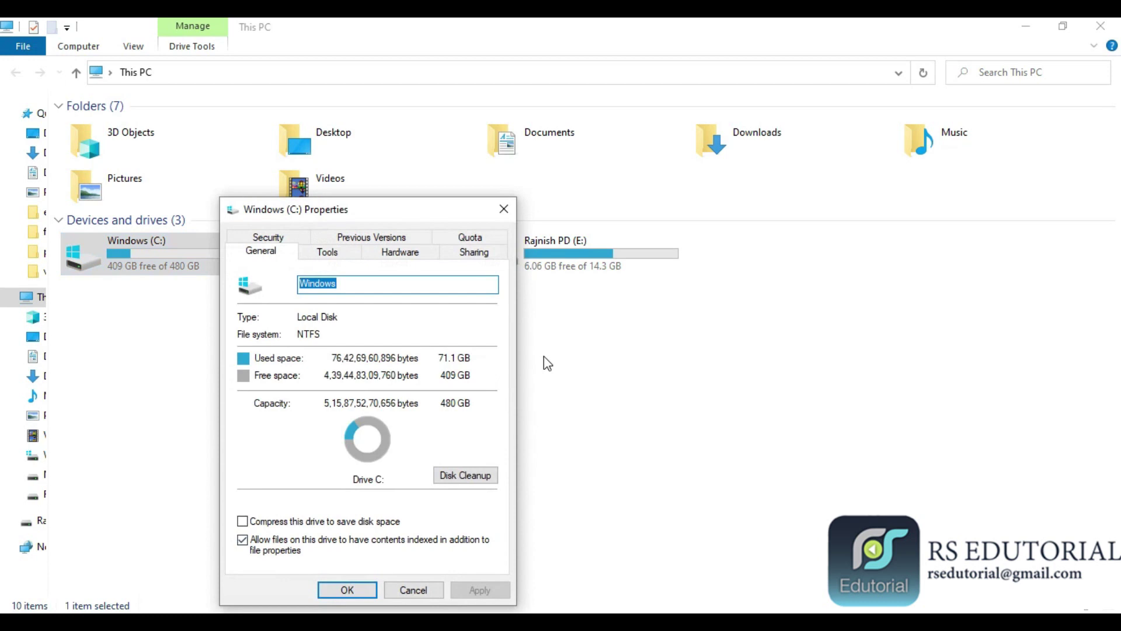
left_click_drag(408, 212, 471, 147)
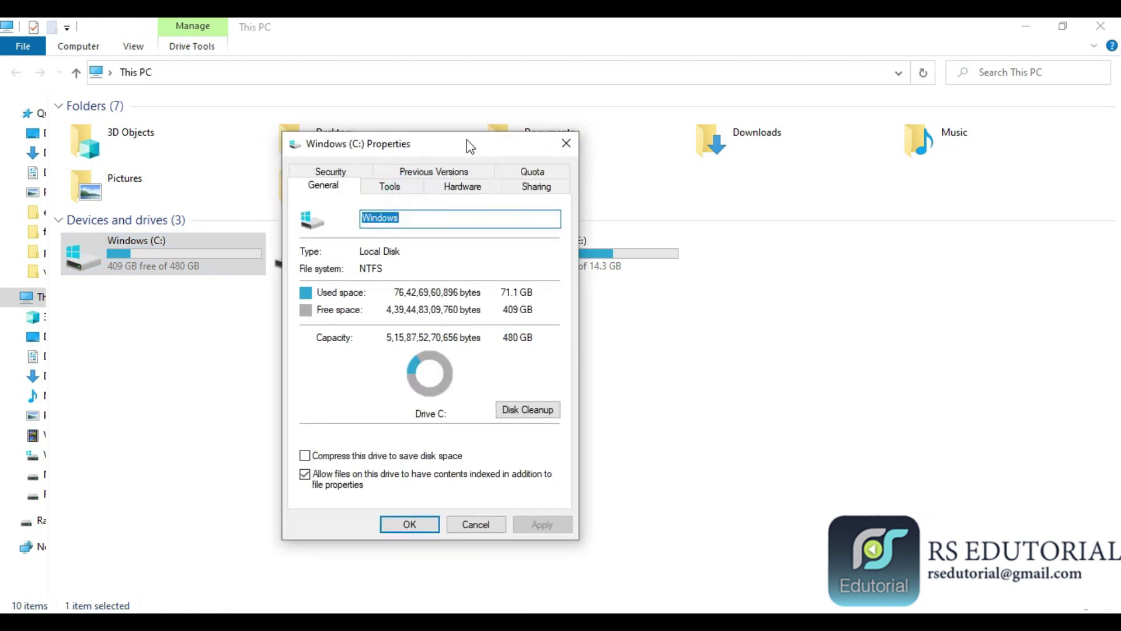
left_click(401, 190)
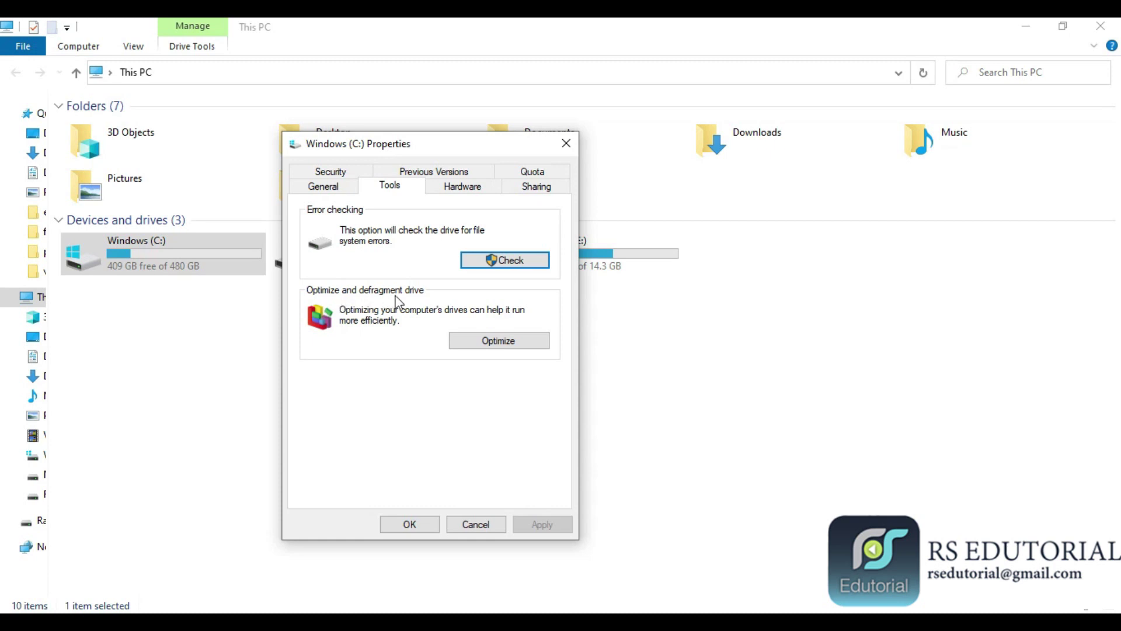
left_click(479, 341)
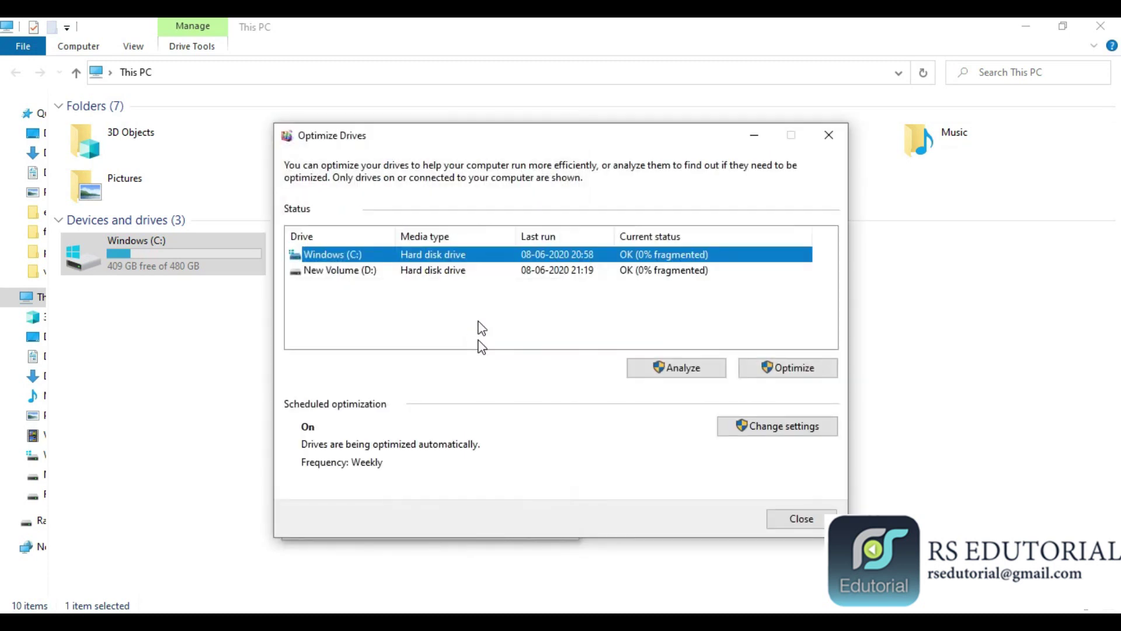
- Select the Windows (C:) drive in the drive list and start optimizing it
left_click(357, 273)
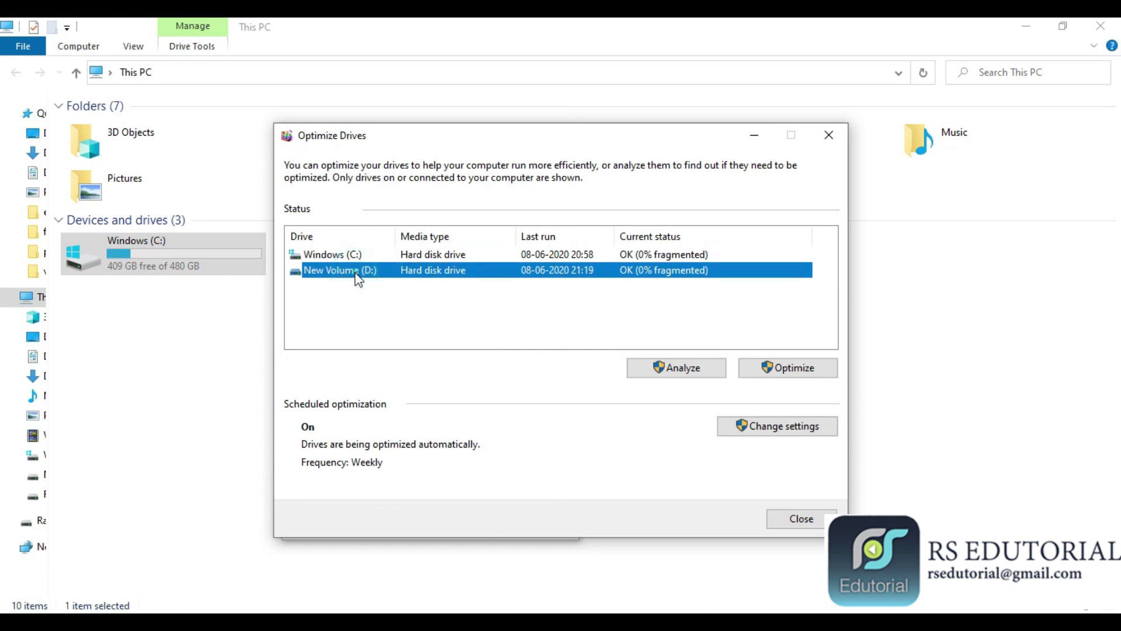
left_click(382, 255)
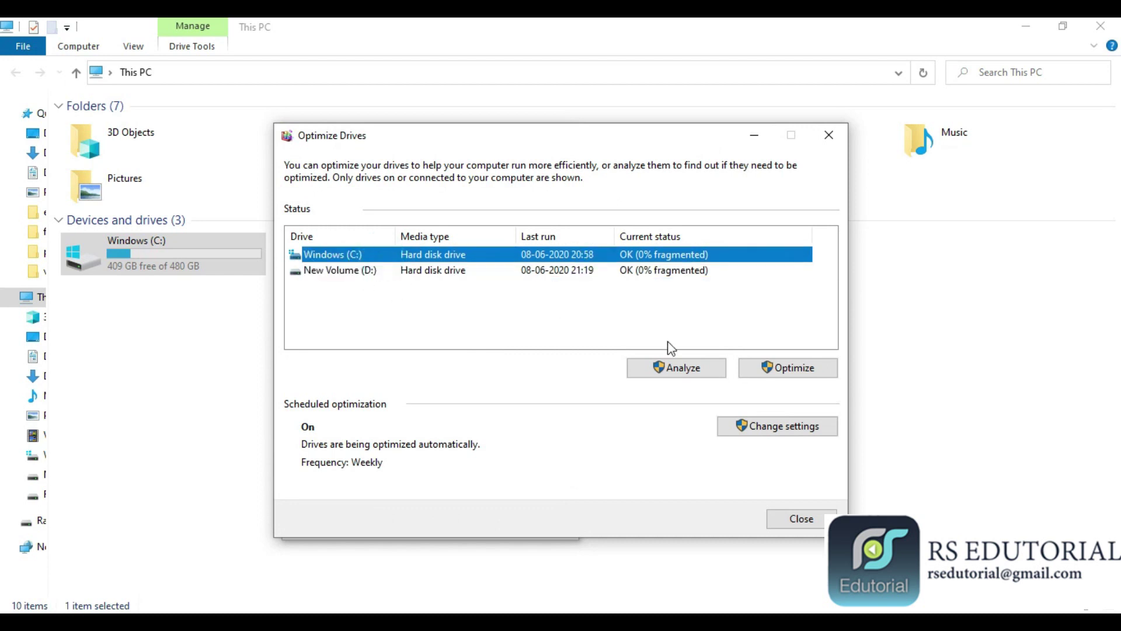
left_click(787, 369)
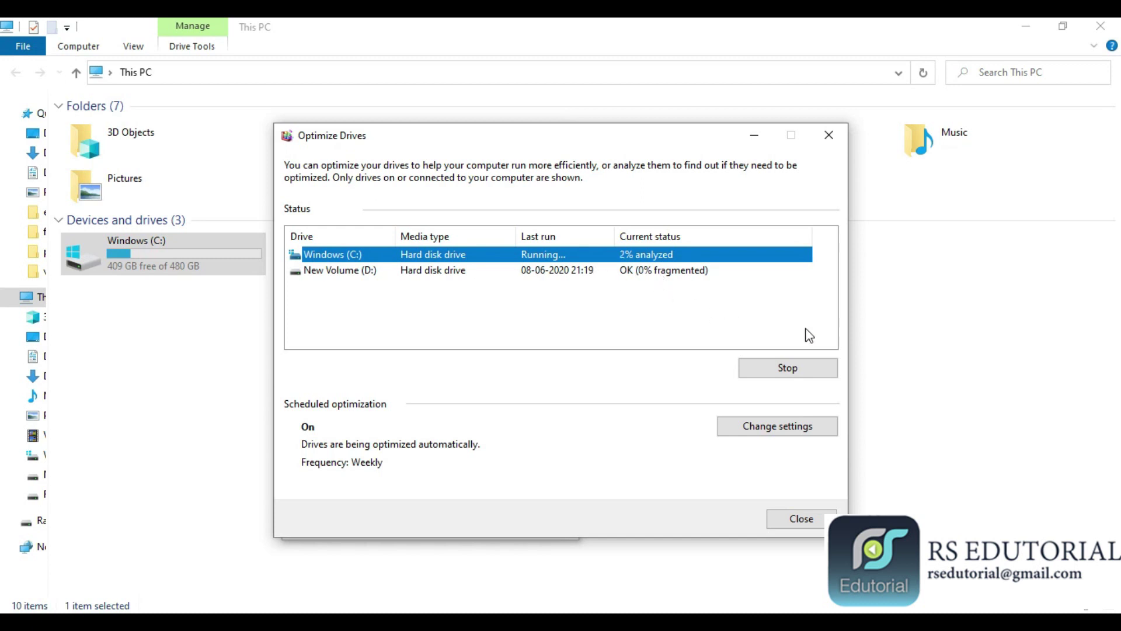
- Stop optimizing the Windows (C:) drive and close the Optimize Drives and drive properties windows
left_click(784, 366)
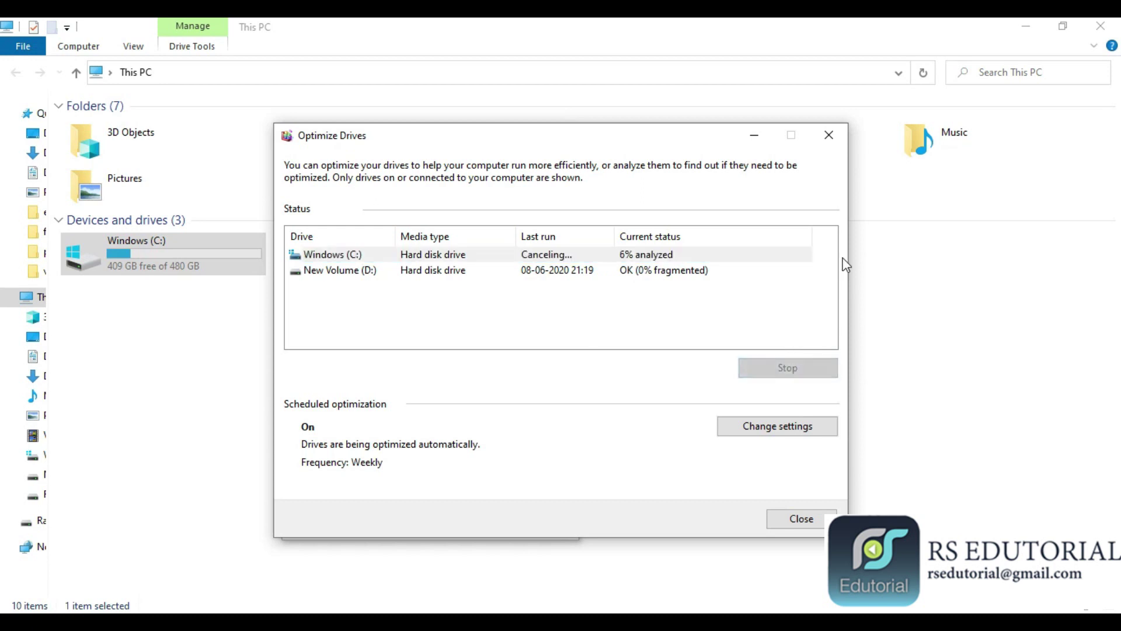
left_click(829, 137)
left_click(570, 143)
- Open Task Manager in its detailed view and display the list of startup programs
right_click(705, 611)
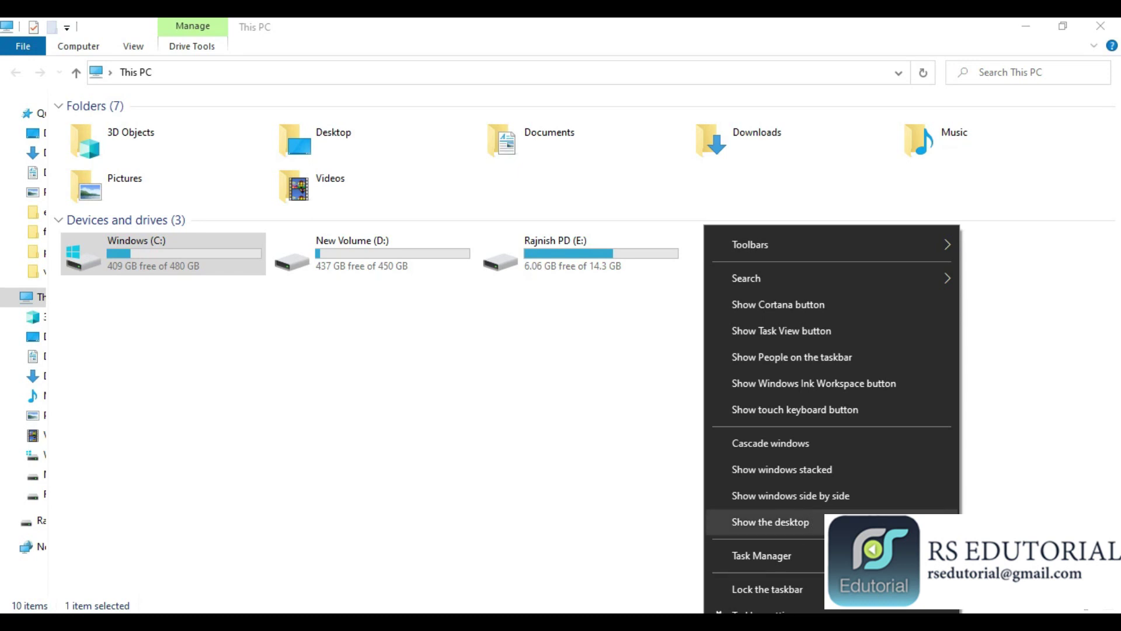
left_click(784, 555)
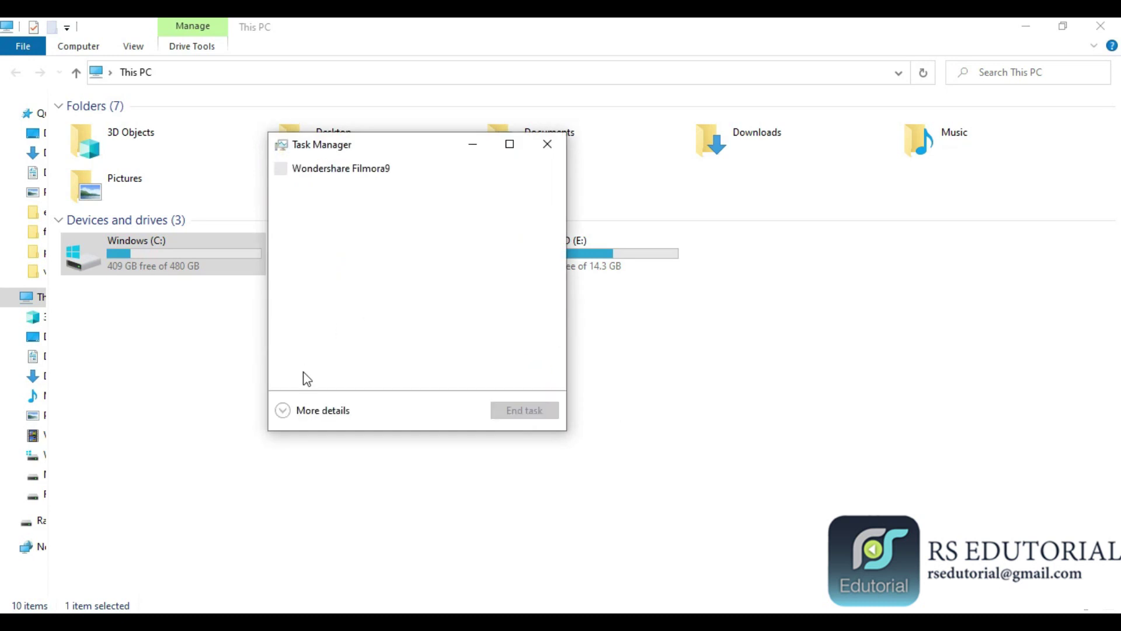
left_click(292, 412)
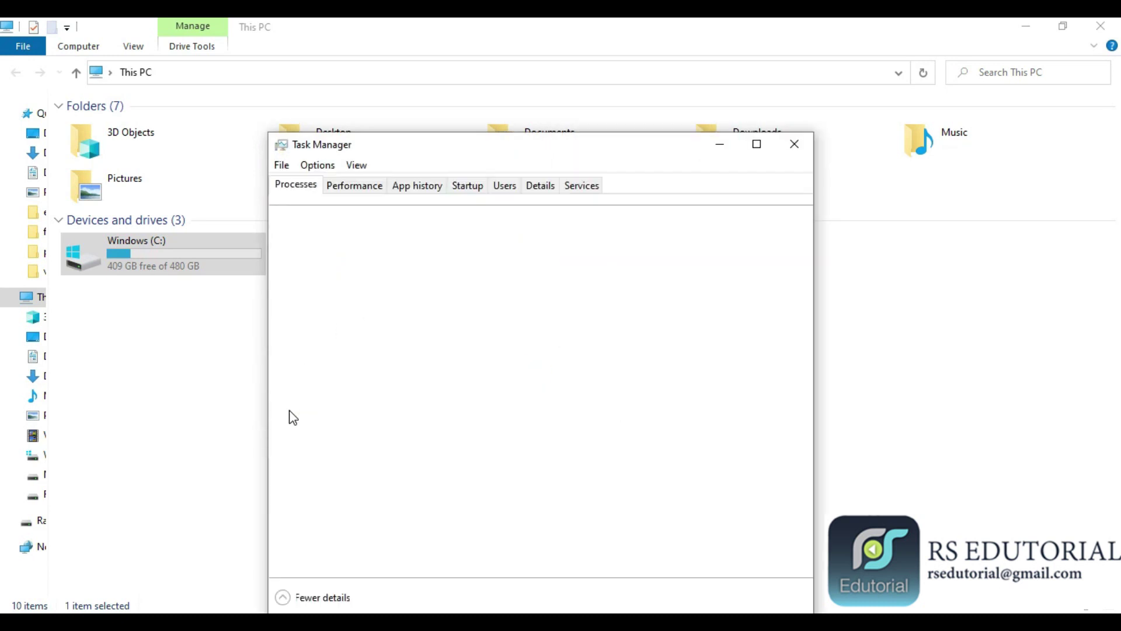
left_click(467, 190)
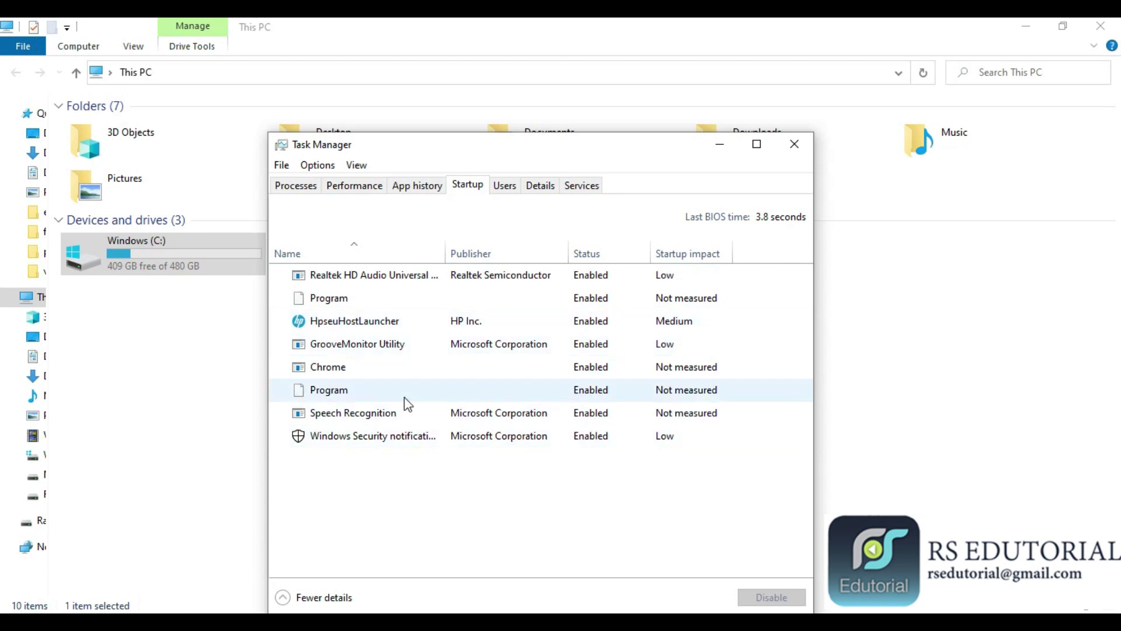
- Review the status of startup entries such as Chrome, HpseuHostLauncher, Realtek HD Audio and Speech Recognition, and close Task Manager
left_click(616, 378)
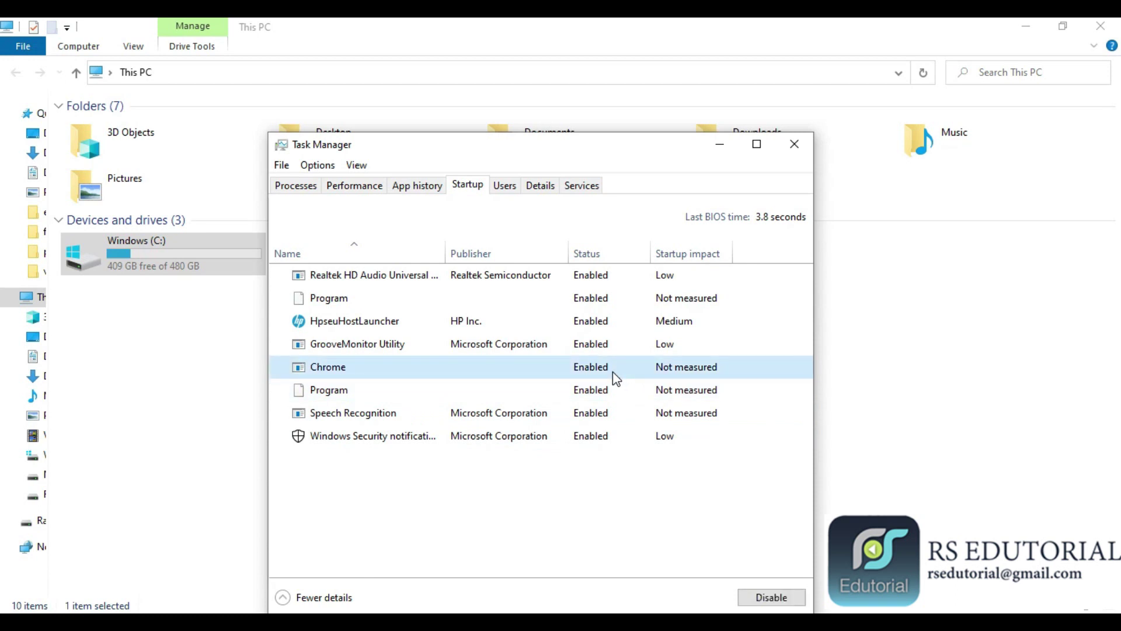
left_click(602, 326)
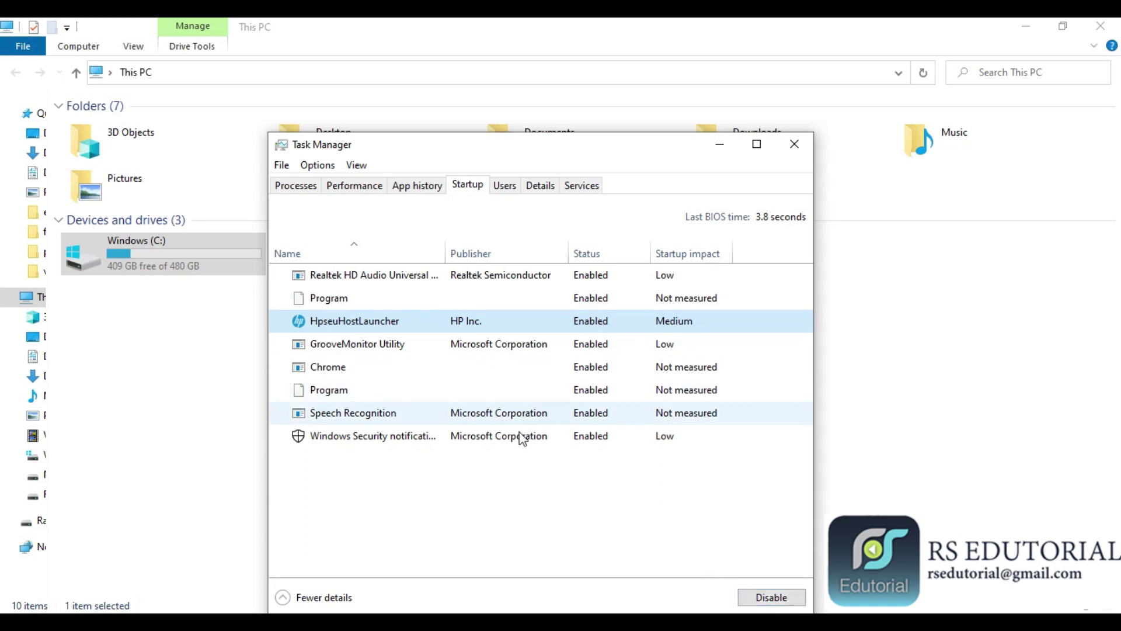
left_click(588, 277)
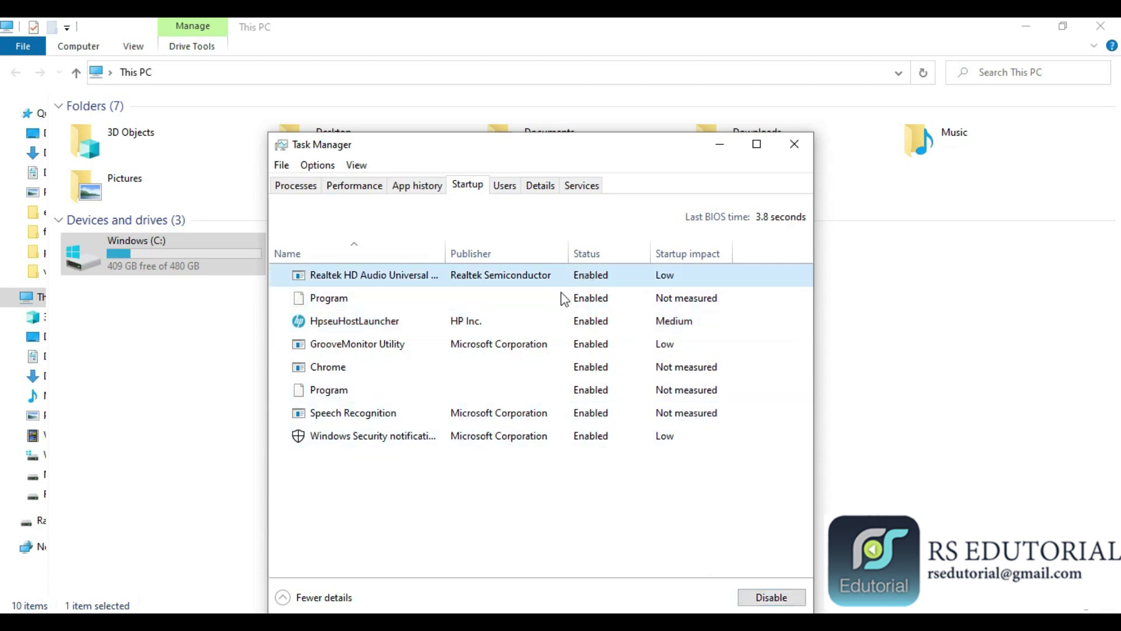
left_click(566, 411)
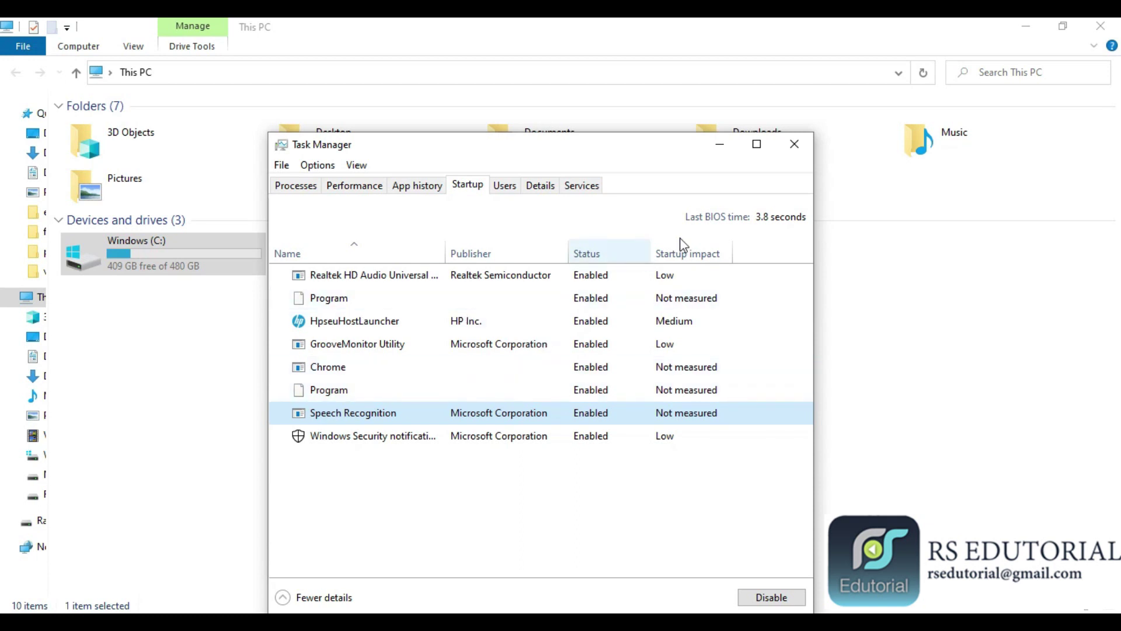
left_click(796, 146)
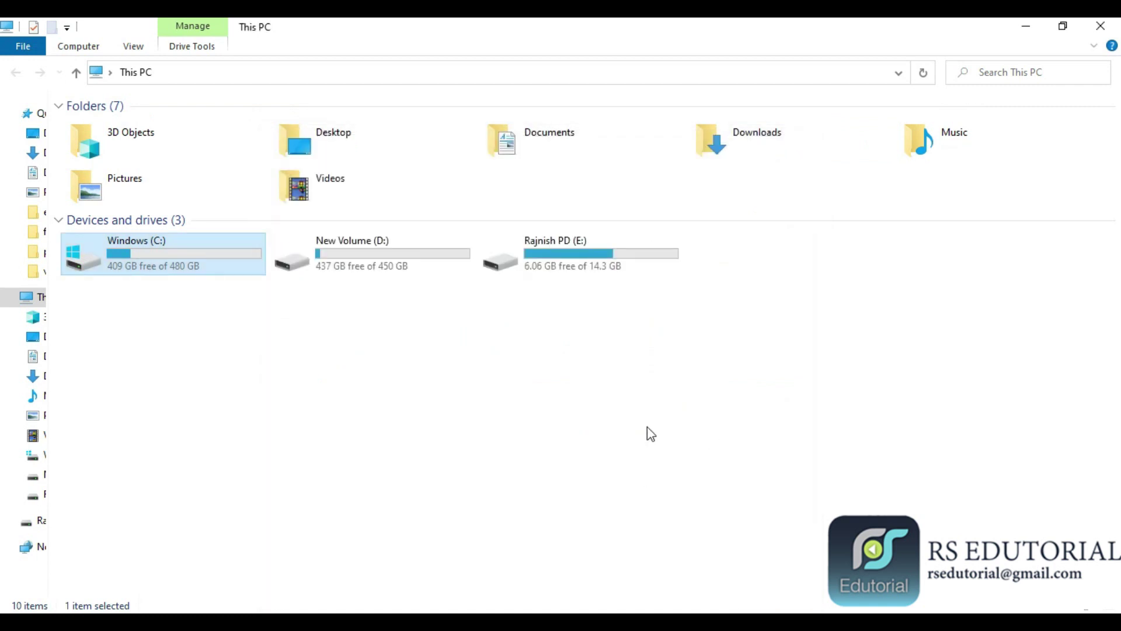
- Check the uninstall option for Zoom in Control Panel's Programs and Features, and close the window without uninstalling it
left_click(1030, 32)
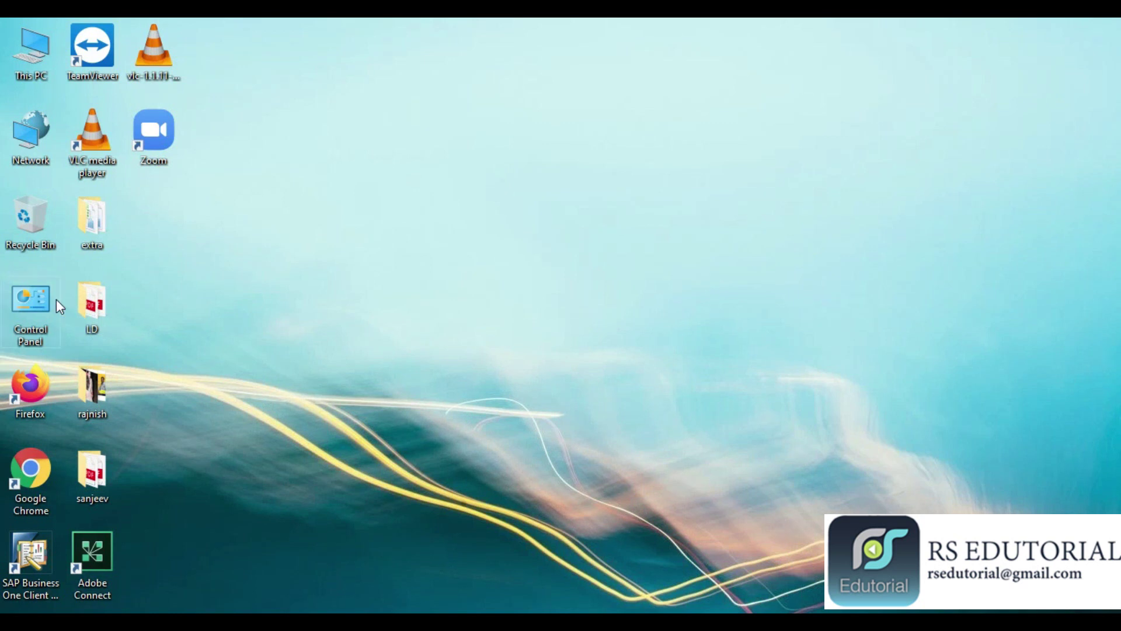
double_click(30, 306)
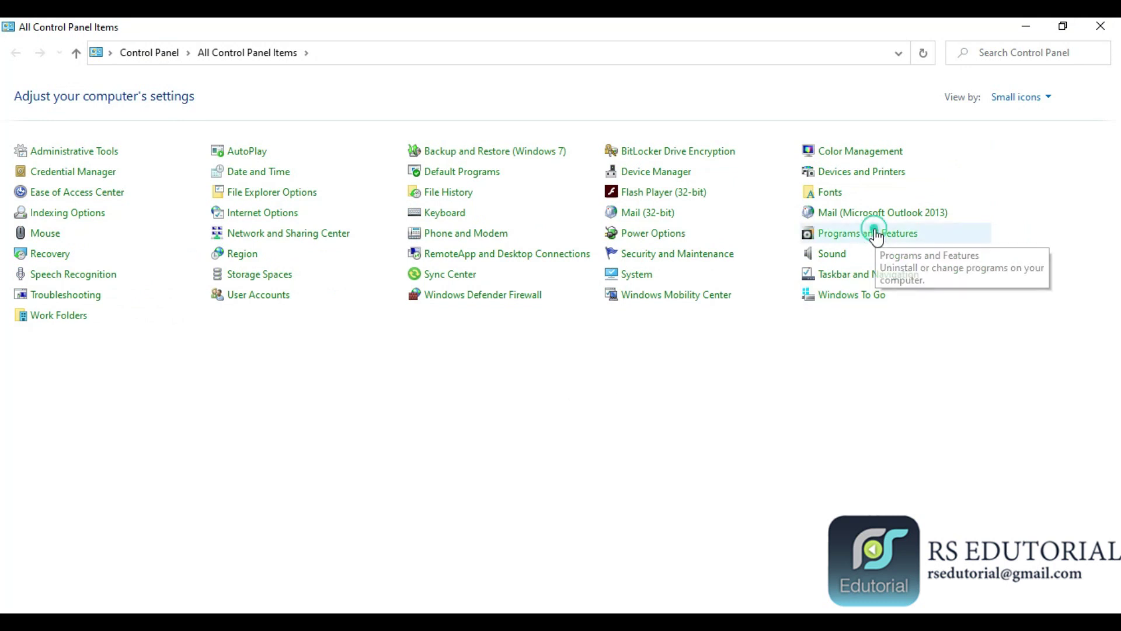
left_click(876, 235)
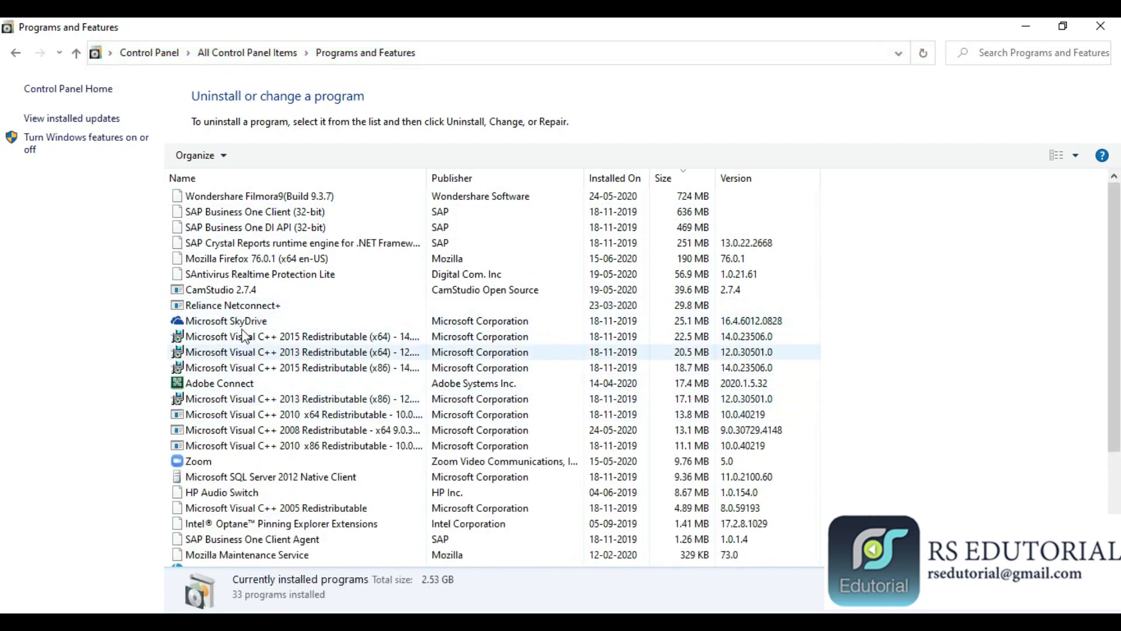
left_click(218, 462)
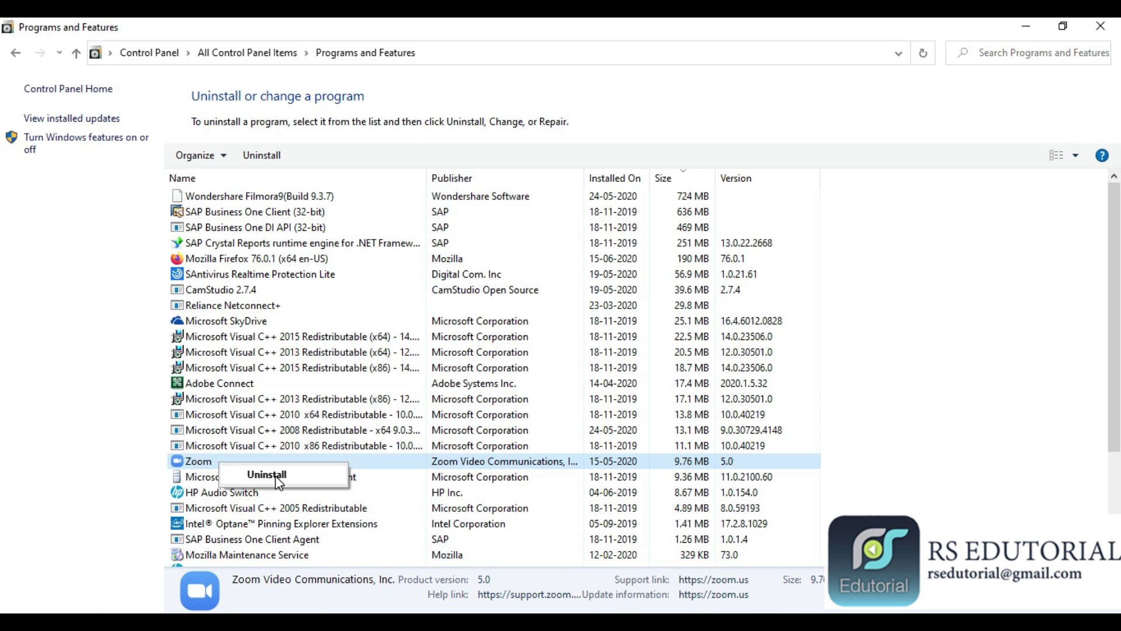
left_click(1096, 26)
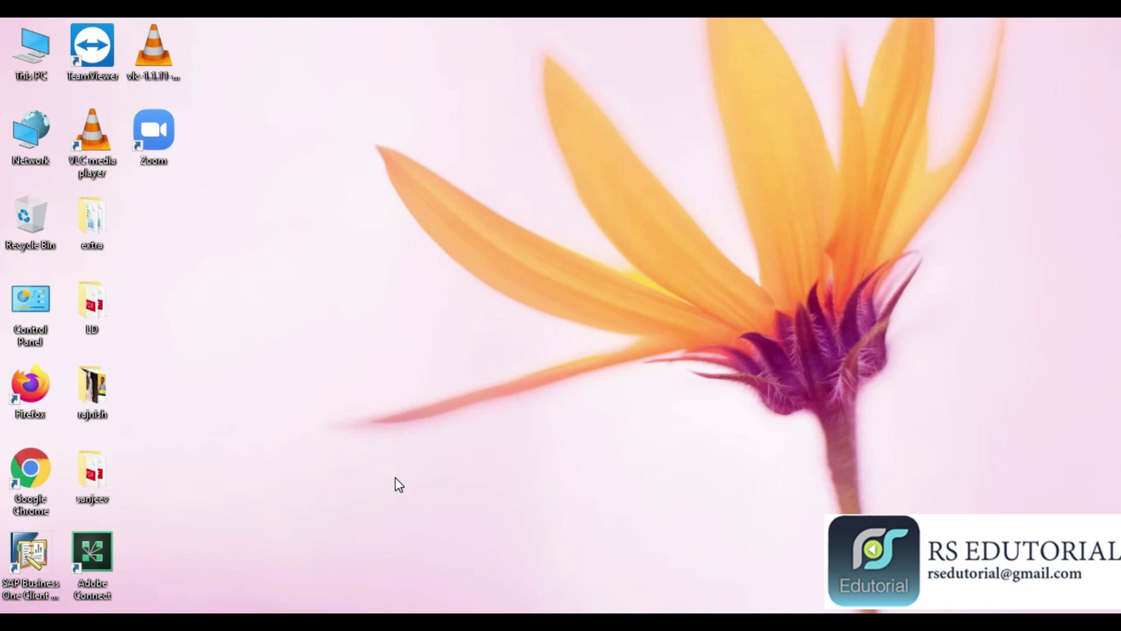
- Open System Configuration by running msconfig
key("super+r")
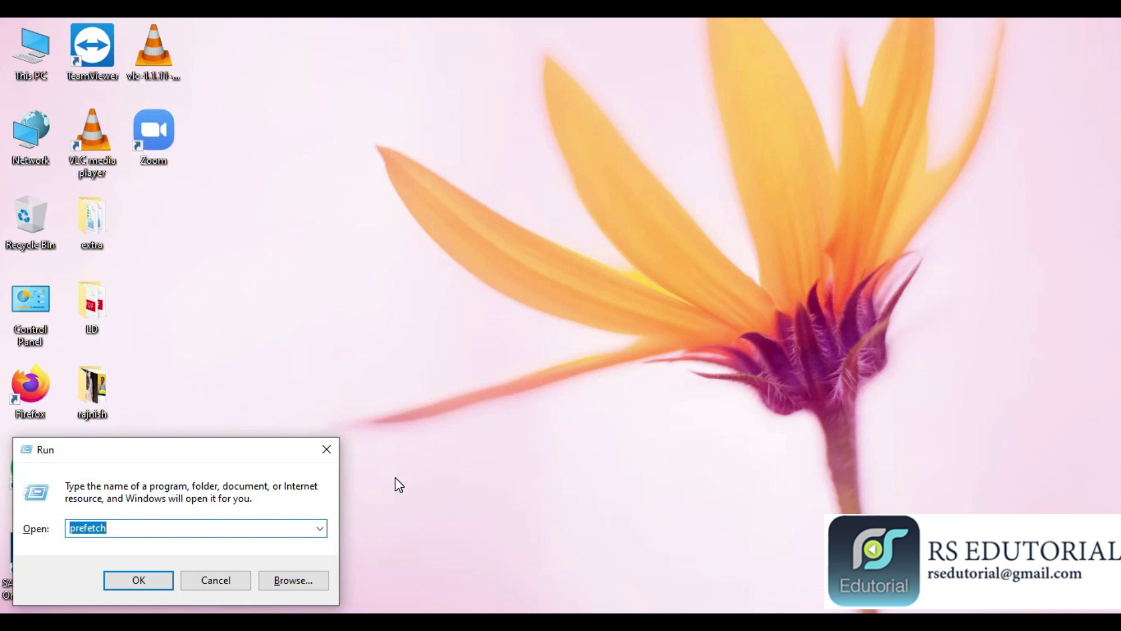
key("BackSpace")
type("msconfig")
key("Return")
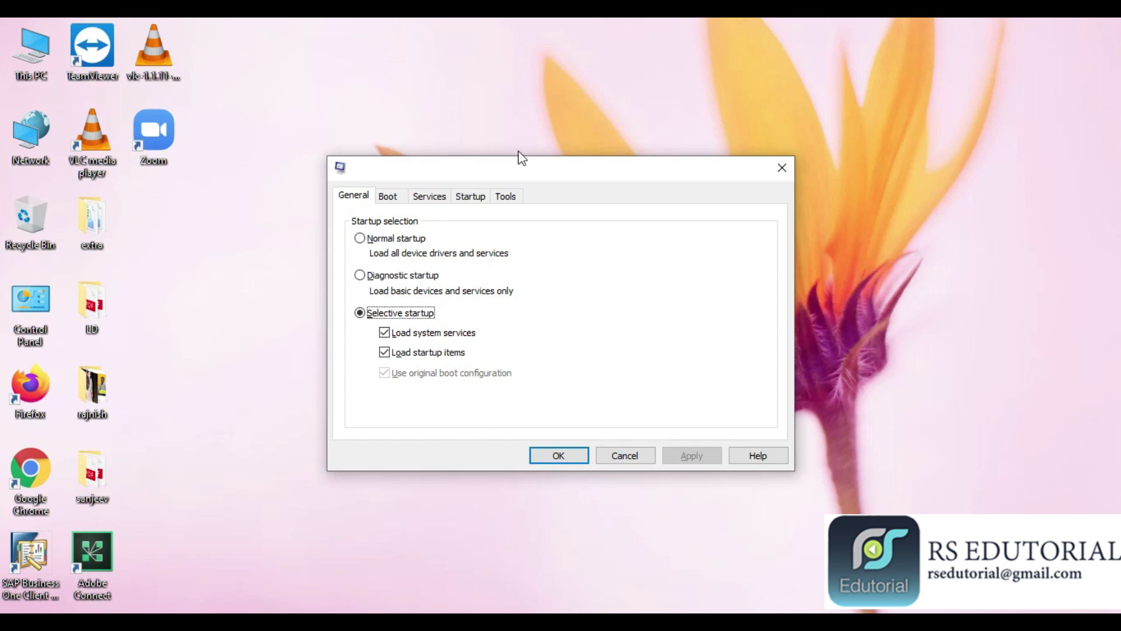
- Enable No GUI boot for Windows 10 and set the boot timeout to 3 seconds
left_click(394, 200)
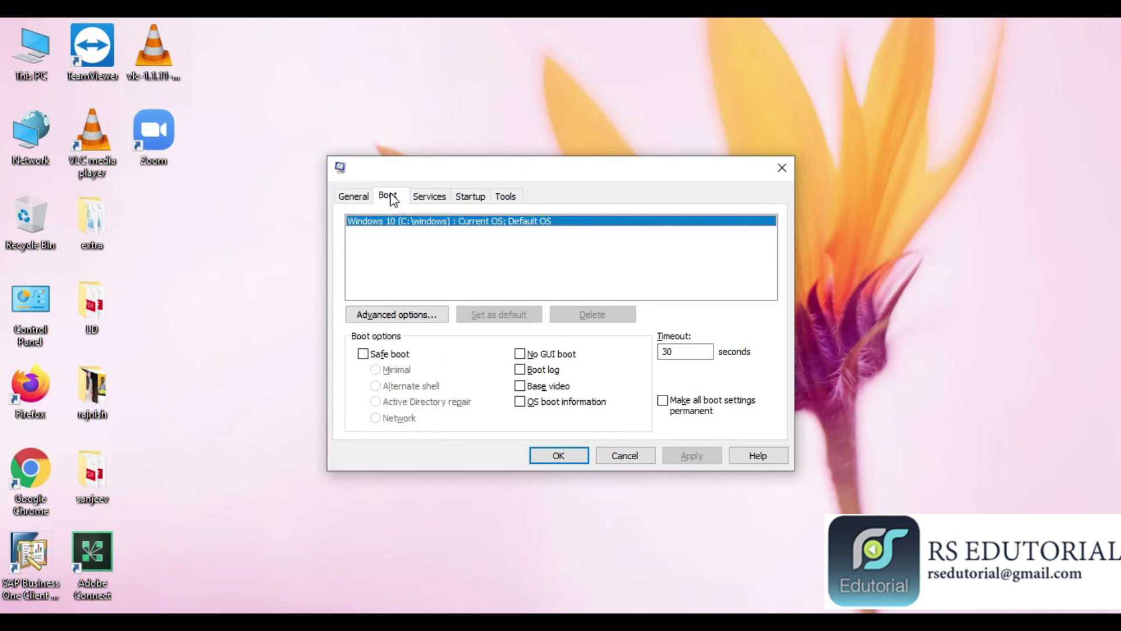
left_click(524, 354)
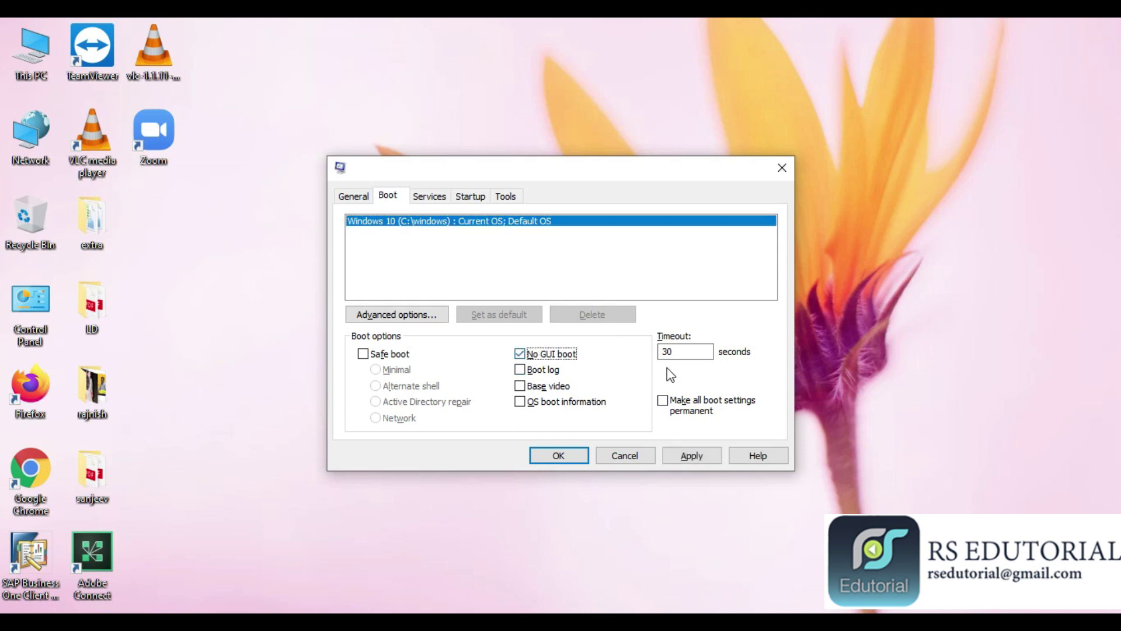
left_click(689, 351)
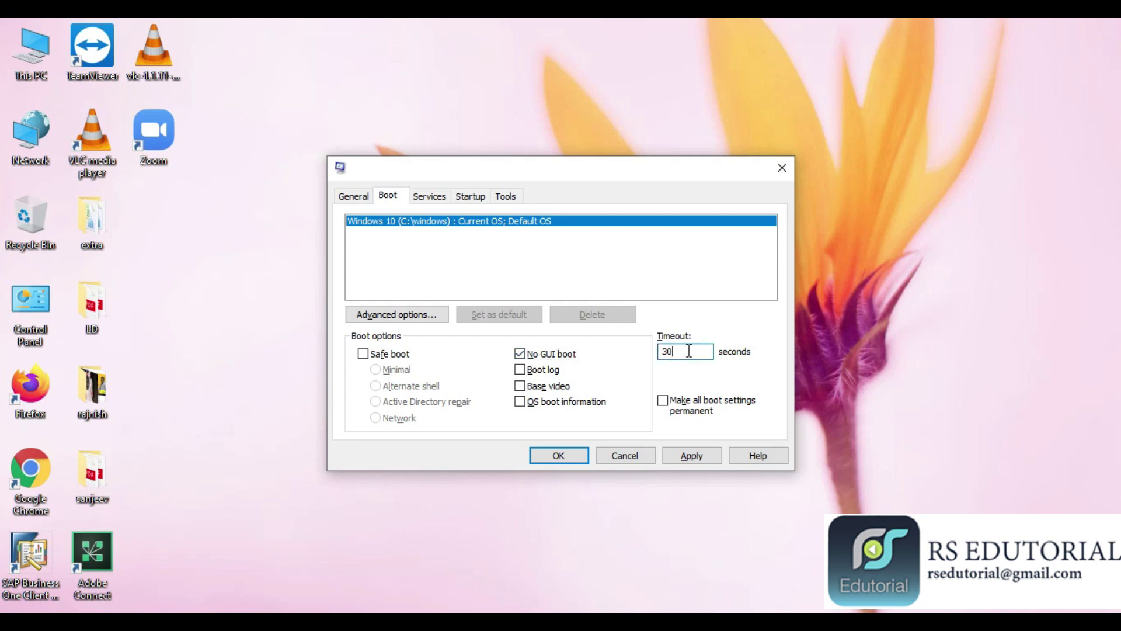
key("BackSpace")
left_click(392, 224)
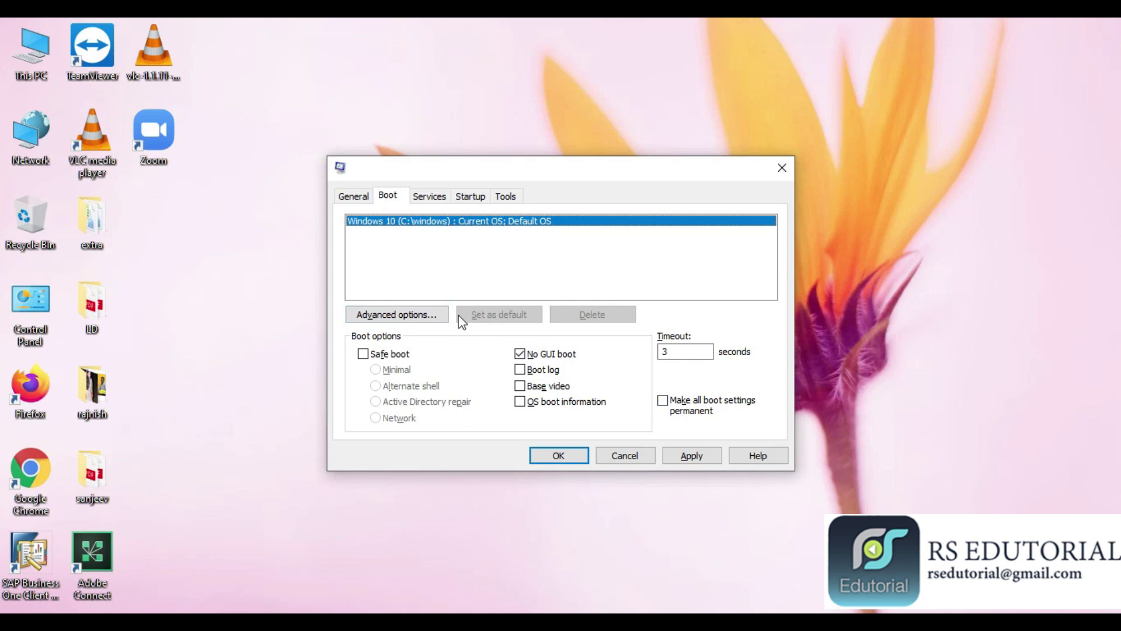
- In the advanced boot options, set the number of processors to 4 and enable maximum memory at 4096
left_click(431, 317)
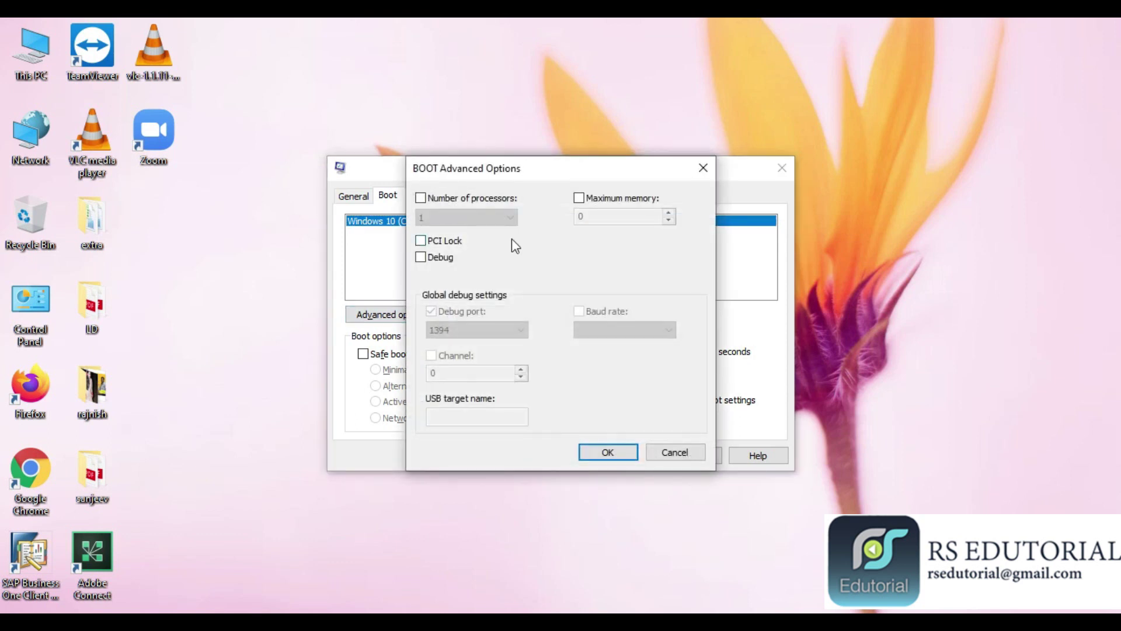
left_click(421, 198)
left_click(511, 217)
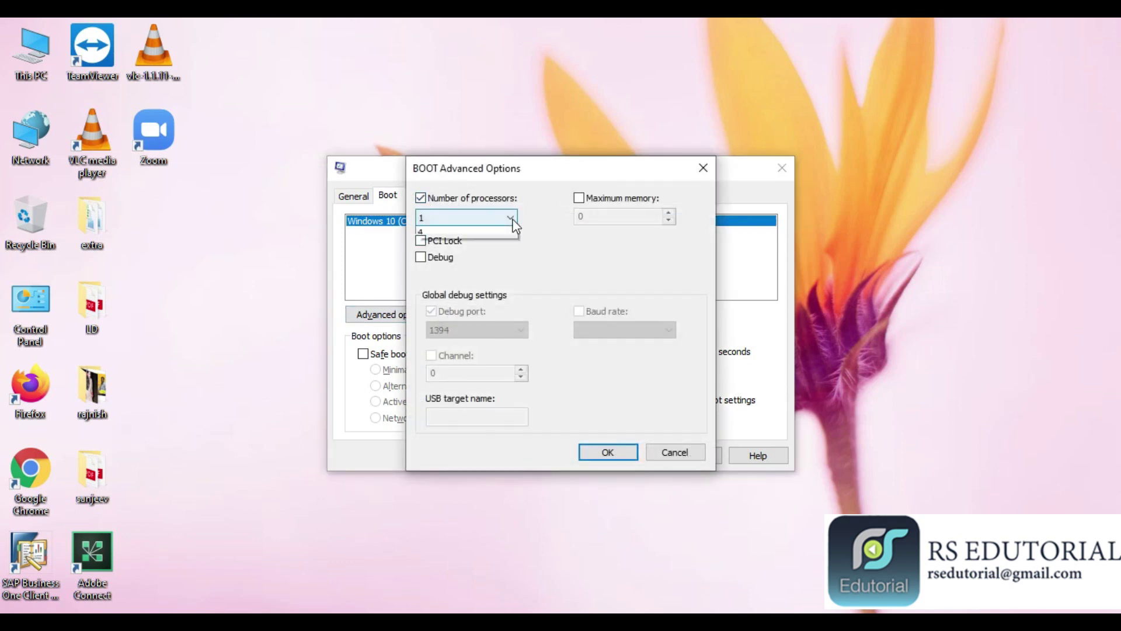
left_click(481, 263)
left_click(513, 215)
left_click(513, 215)
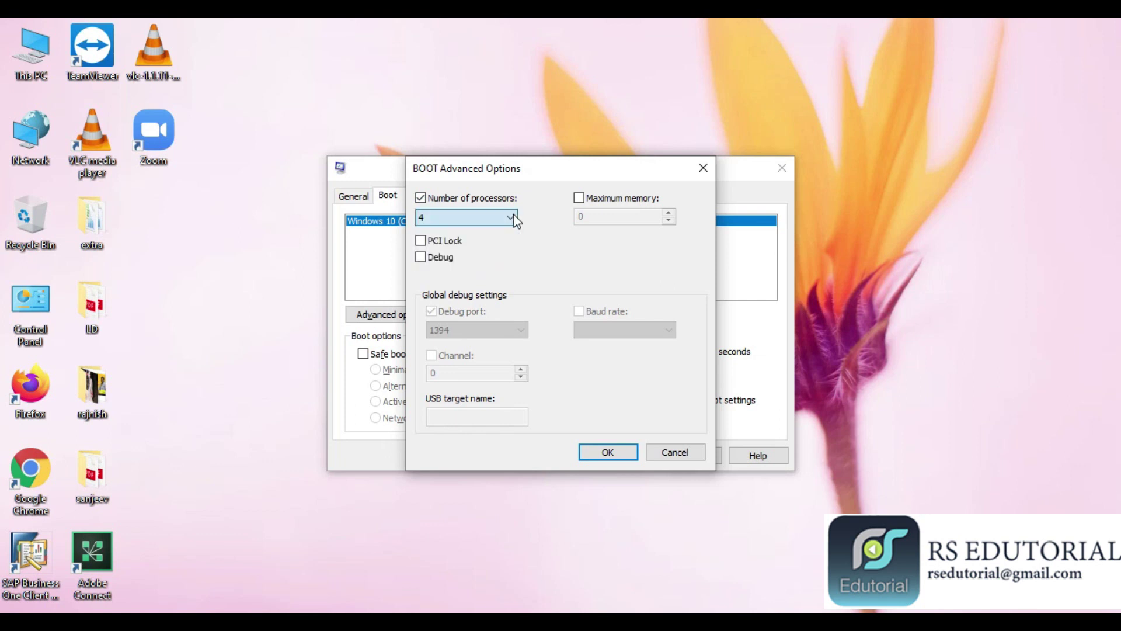
left_click(588, 200)
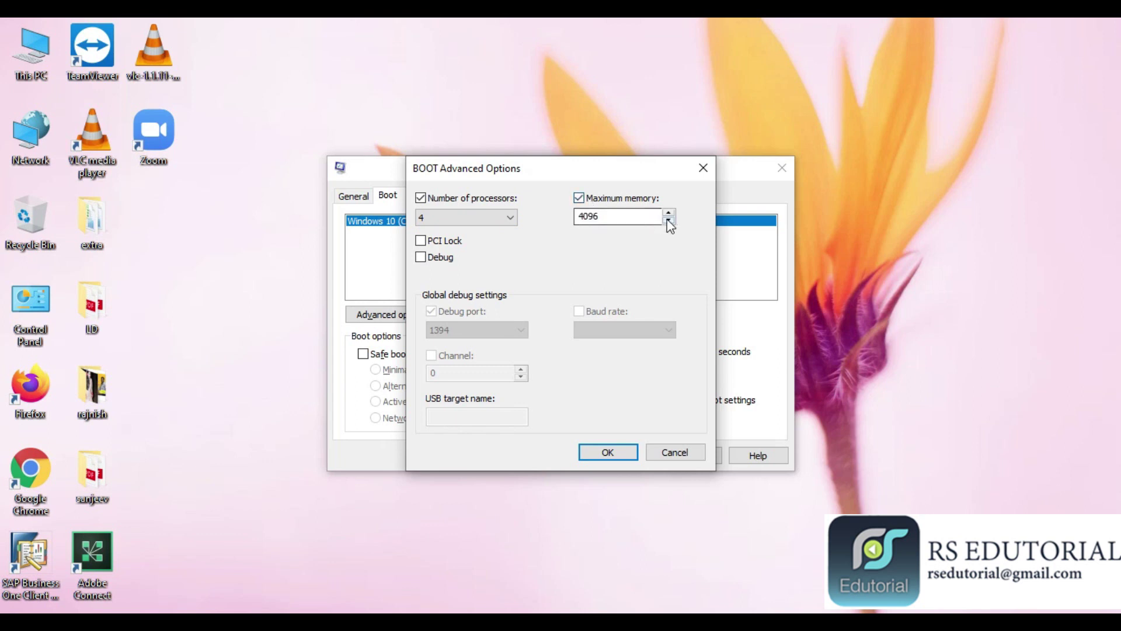
left_click(608, 455)
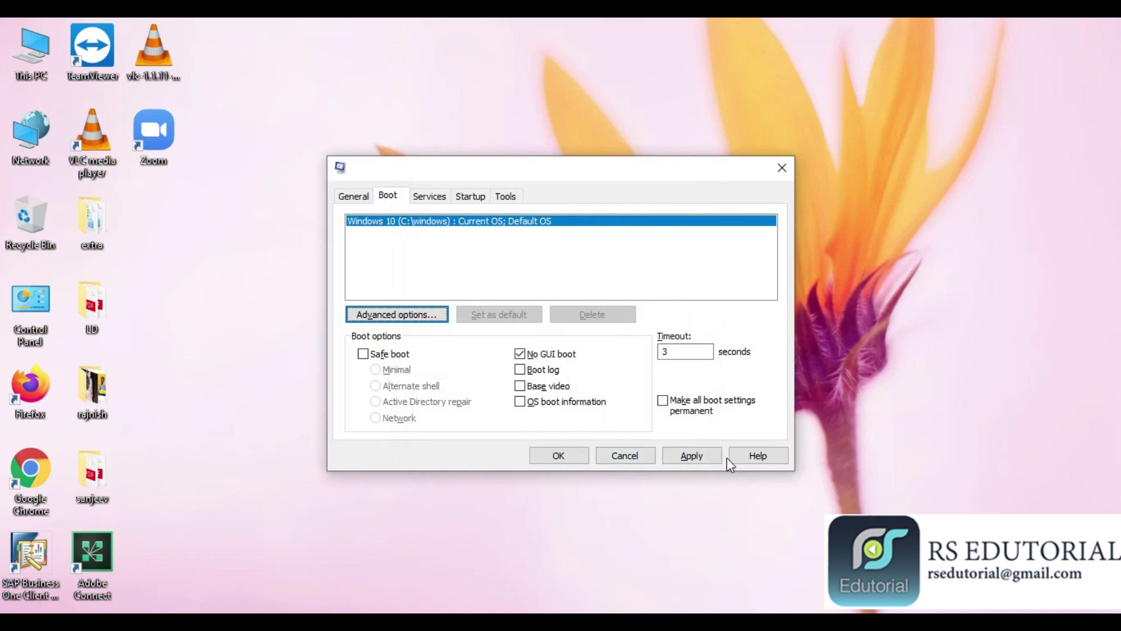
- Apply the boot configuration changes and exit System Configuration without restarting
left_click(710, 457)
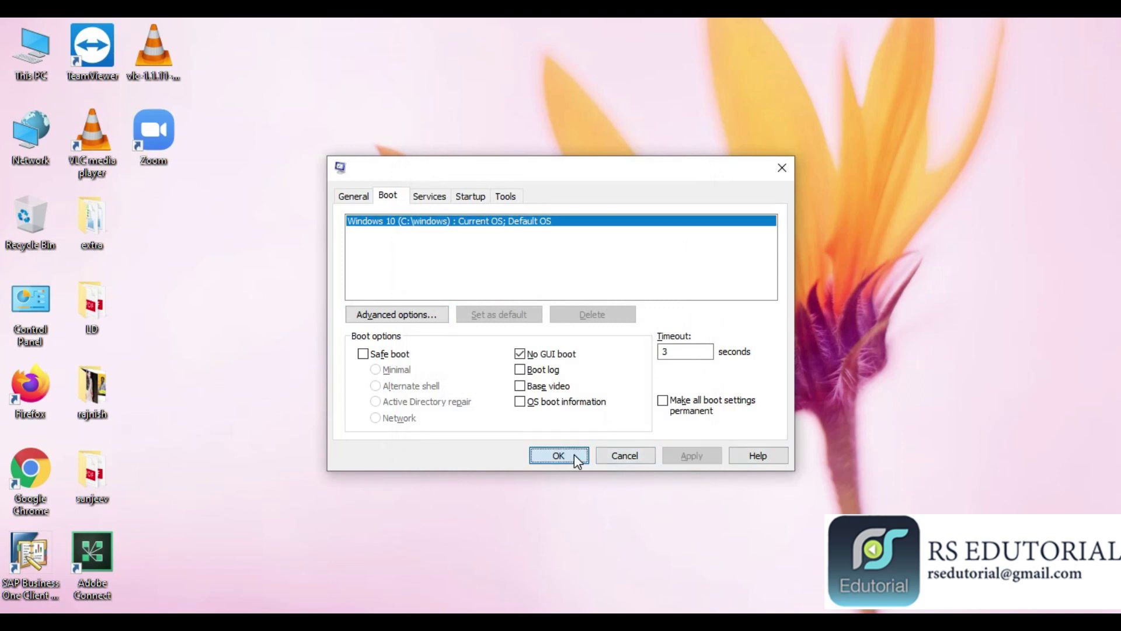
left_click(558, 455)
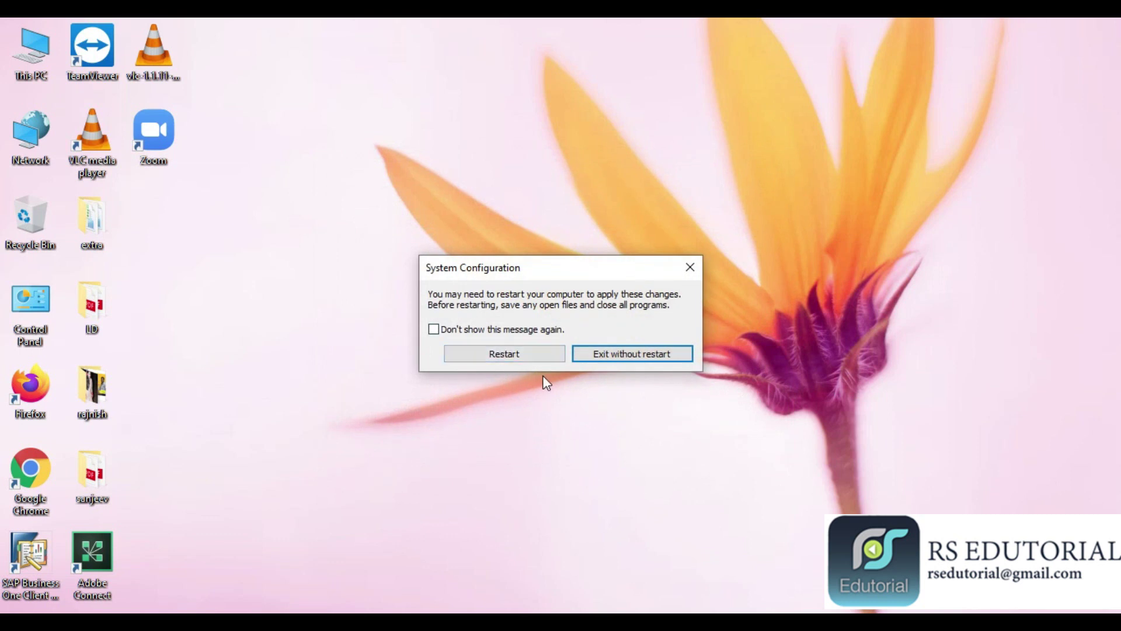
left_click(622, 355)
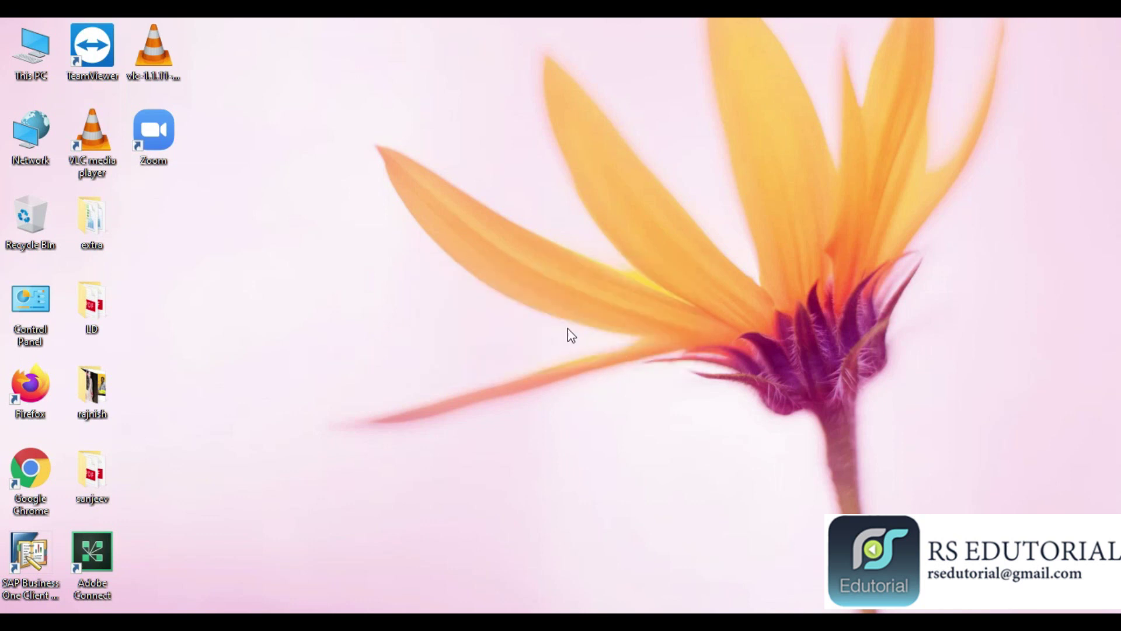